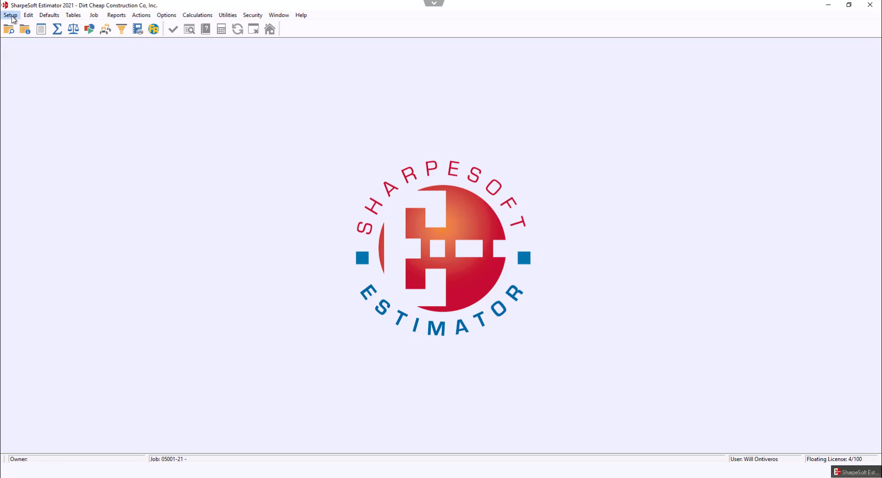
- Insert a new job record from the list of all jobs
click(12, 16)
click(28, 48)
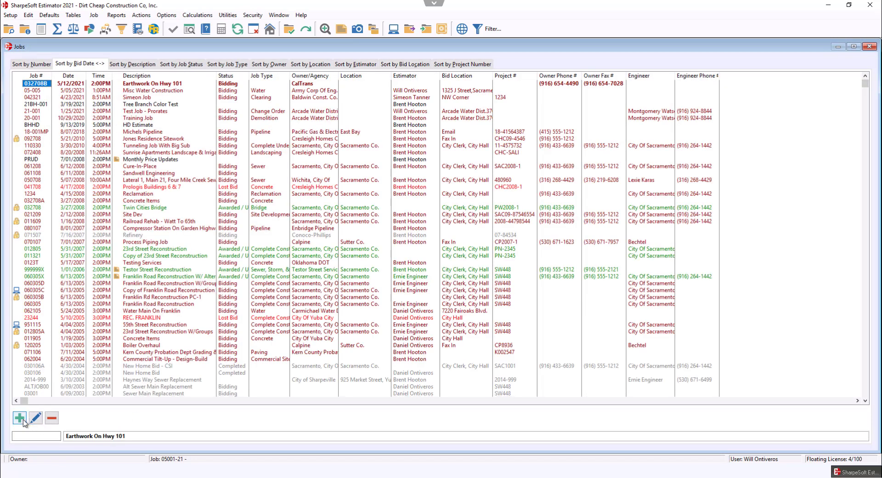
click(20, 417)
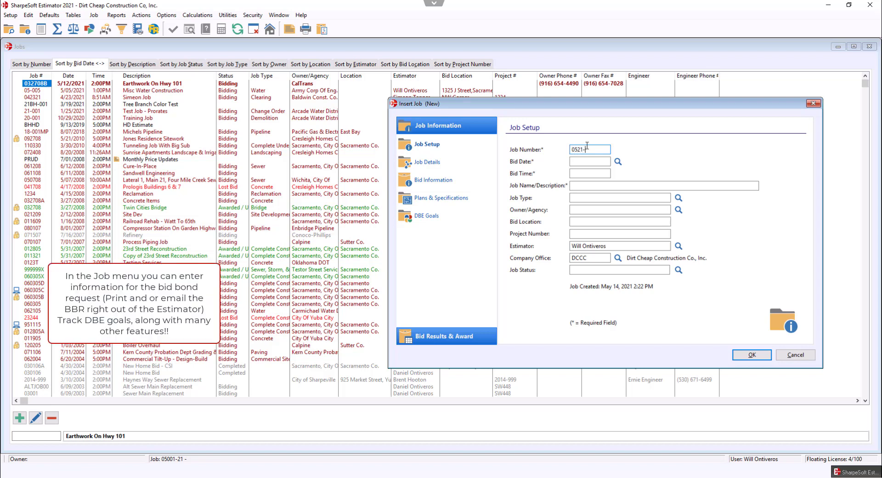
- Enter job 0521-001, bid date 5/14/2021, bid time 2:30PM, name Pine Street Sewer Project
key(Tab)
click(618, 163)
click(482, 243)
click(586, 174)
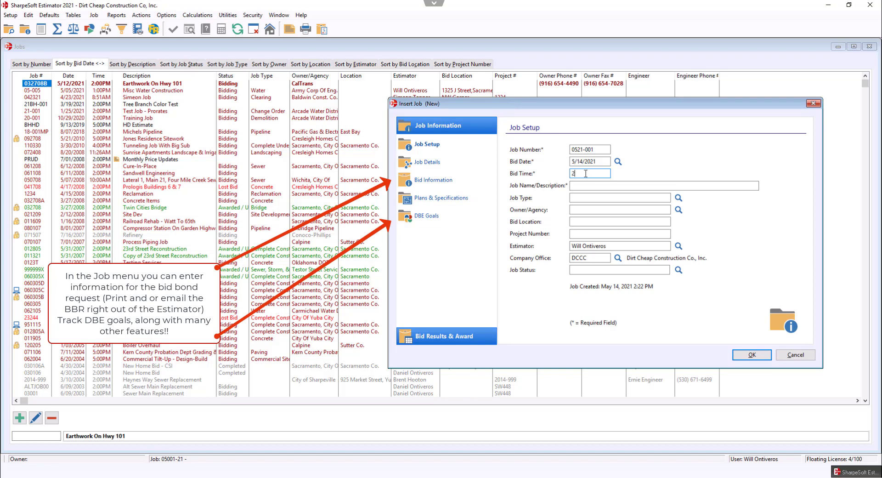
text(2:30pm)
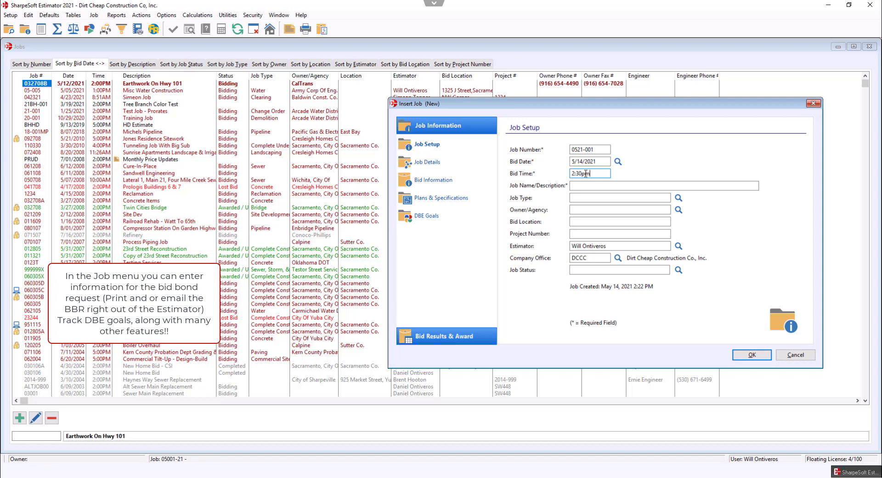
key(Tab)
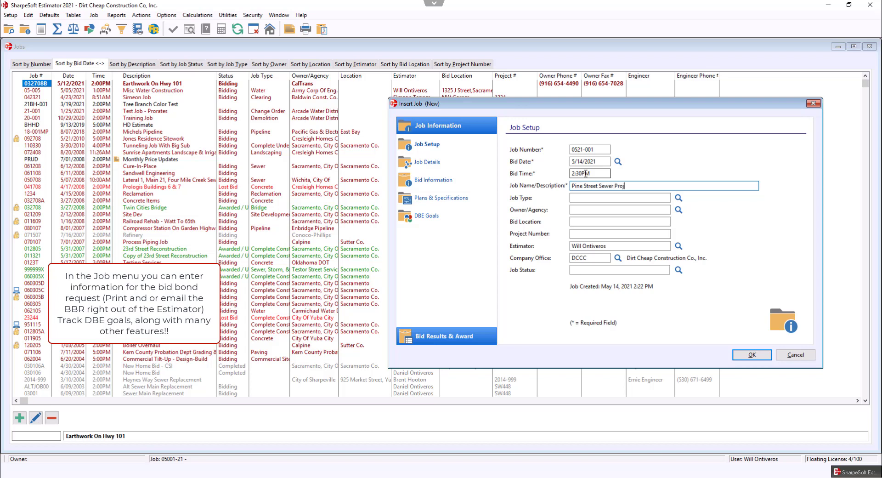
key(Tab)
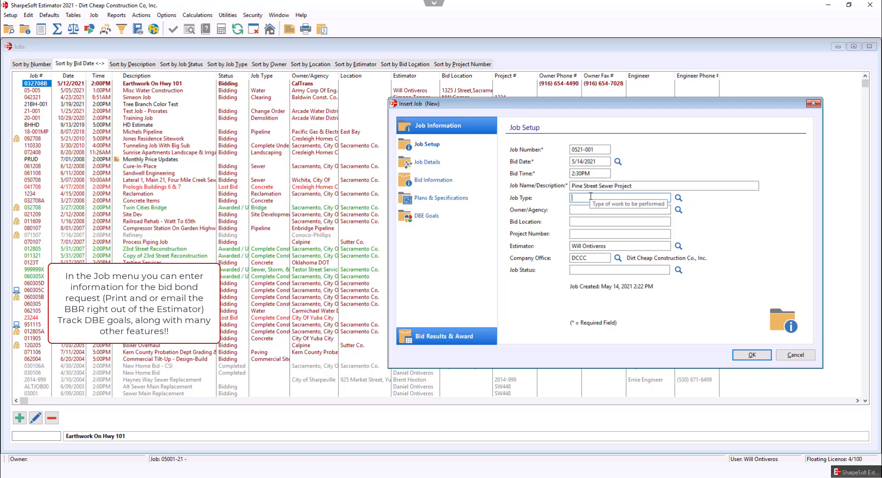
- Set job type Sewer, owner Auburn City and status Bidding, then save the job
click(678, 198)
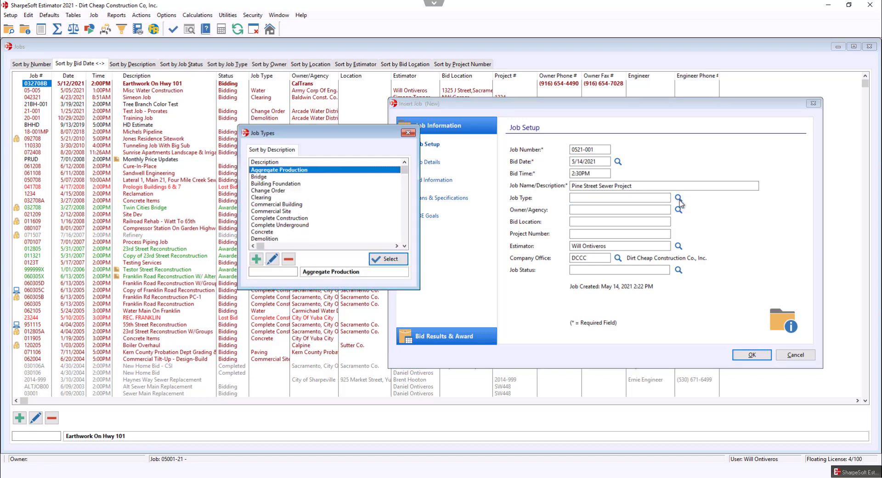
key(h)
scroll(278, 203, down, 14)
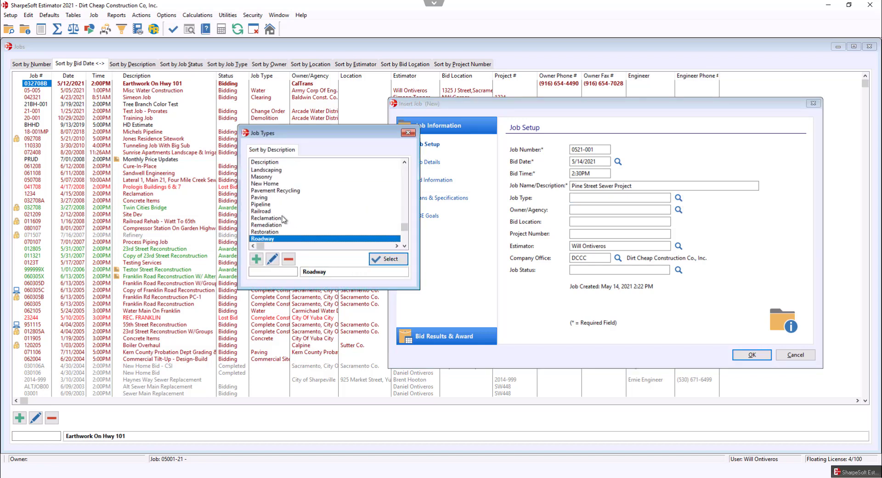
scroll(280, 223, down, 3)
double_click(262, 225)
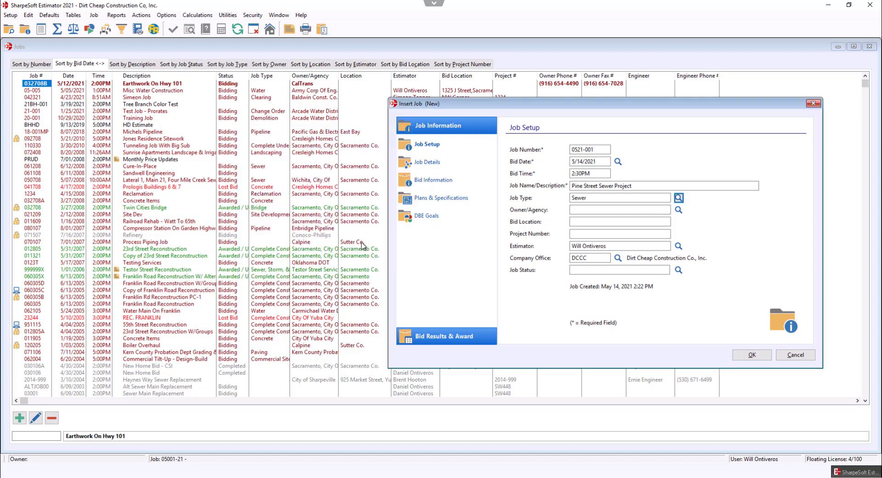
click(587, 211)
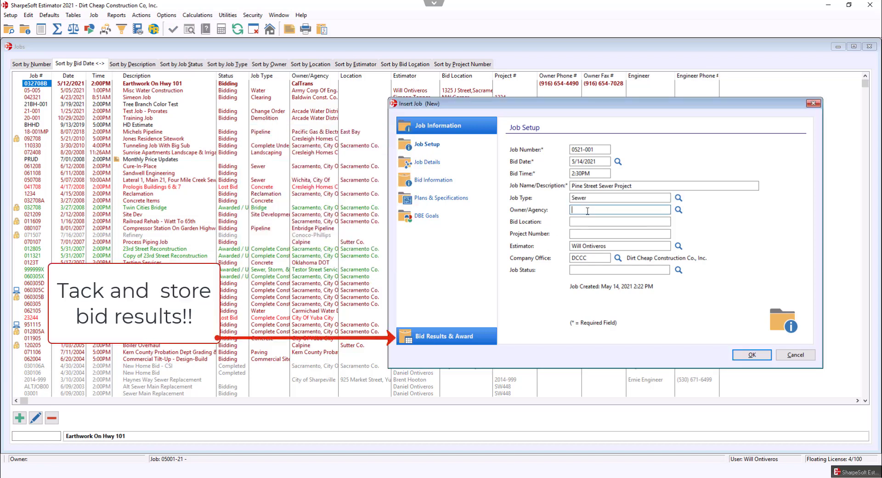
click(678, 210)
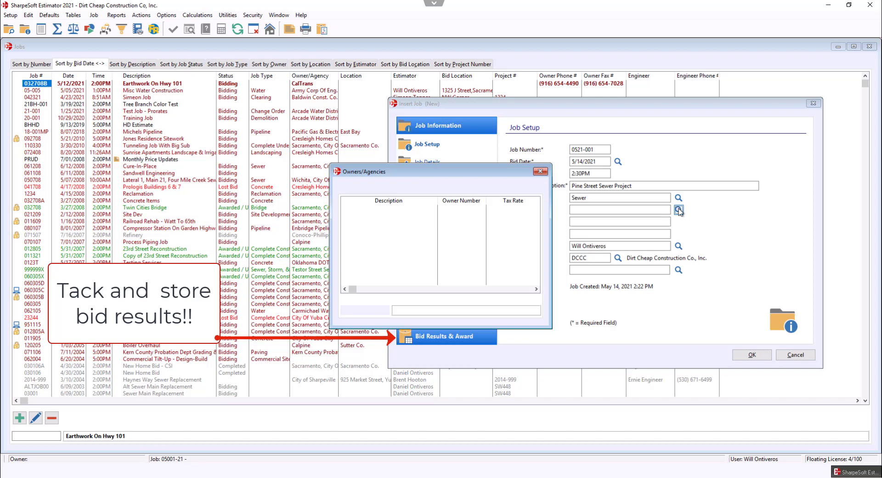
double_click(359, 244)
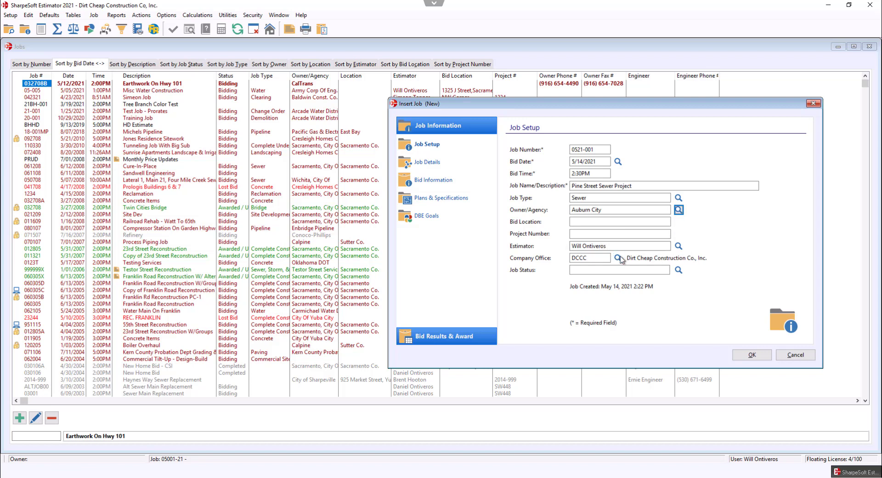
click(679, 270)
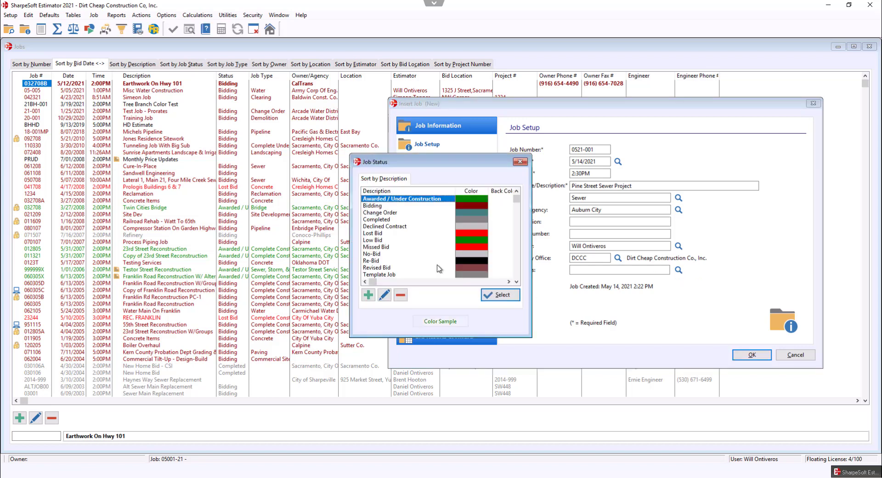
click(377, 207)
double_click(377, 207)
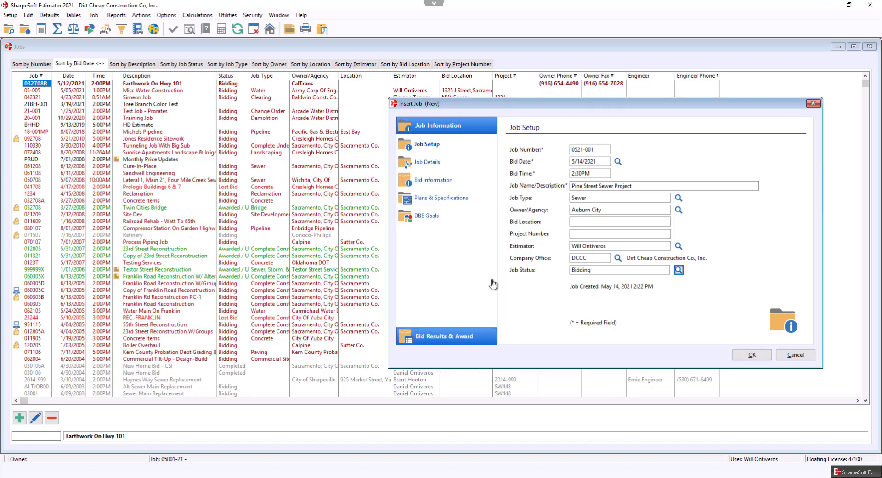
key(Return)
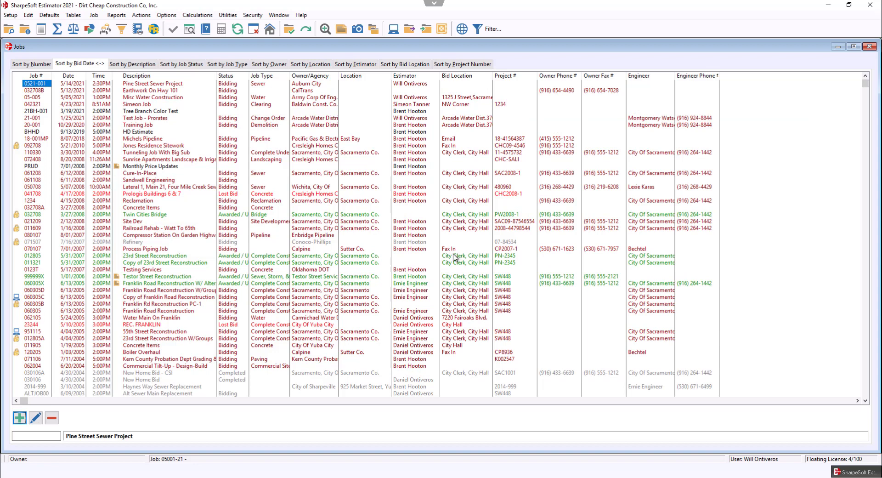
- Activate Pine Street Sewer Project from the jobs list after the no-active-job error
click(94, 16)
click(103, 27)
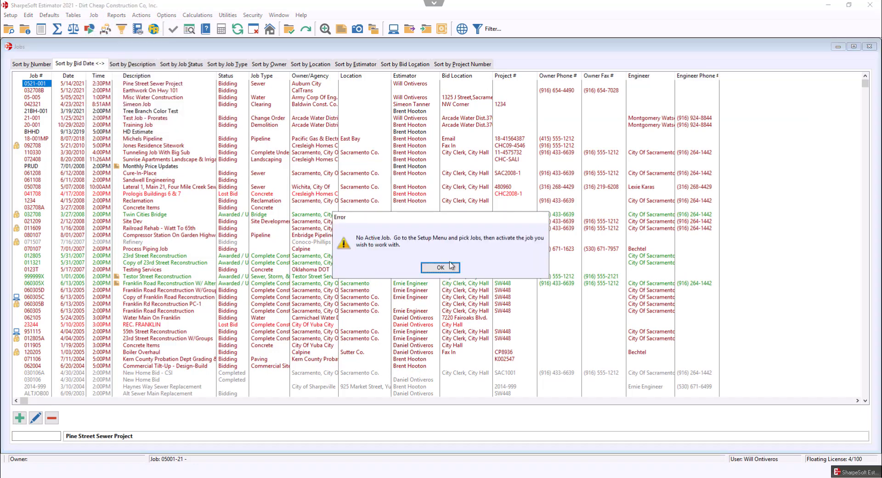
click(447, 267)
double_click(138, 84)
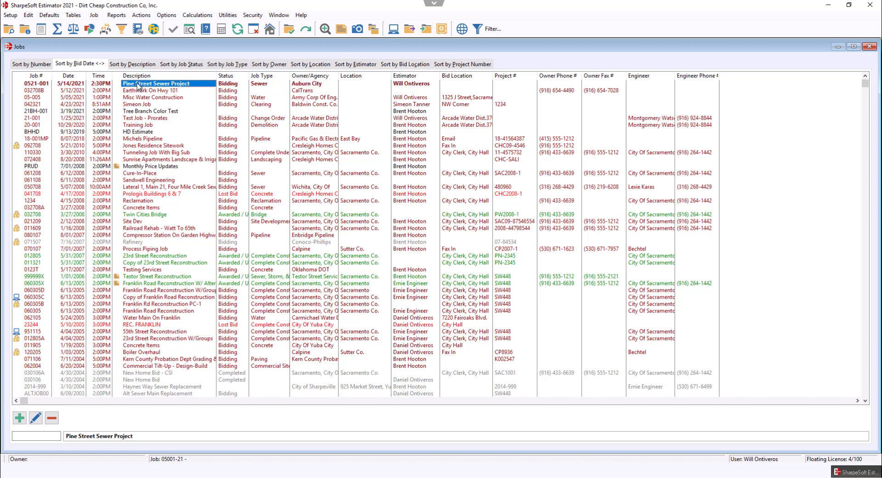
click(396, 267)
click(95, 15)
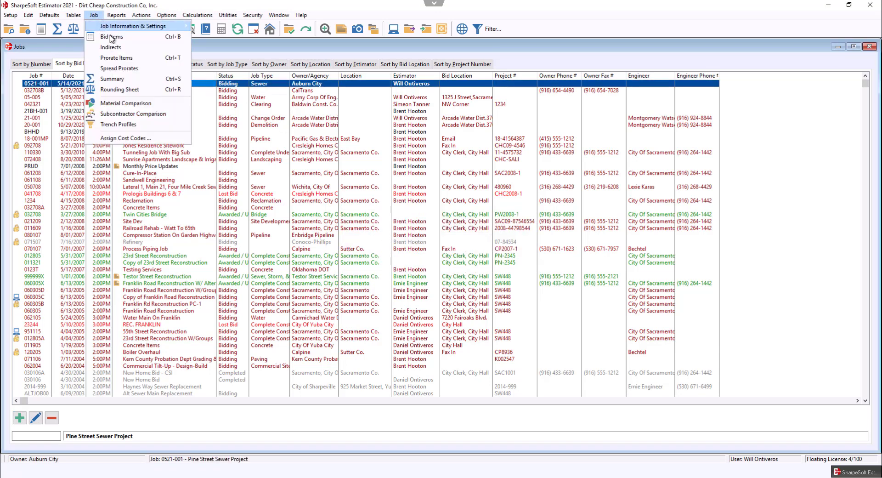
- Insert Mob, Clearing And Grubbing, Traffic Control, 10" Sewer Pipe and 48" Sewer Manhole from the item master
key(Escape)
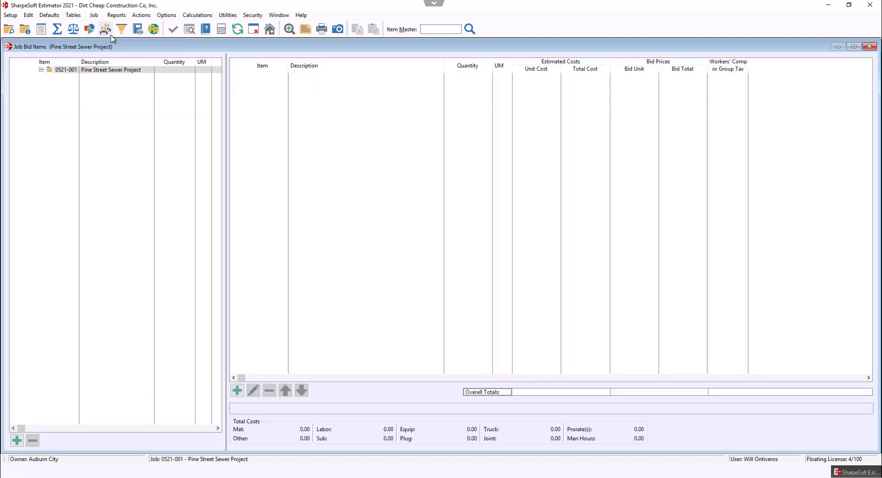
right_click(331, 129)
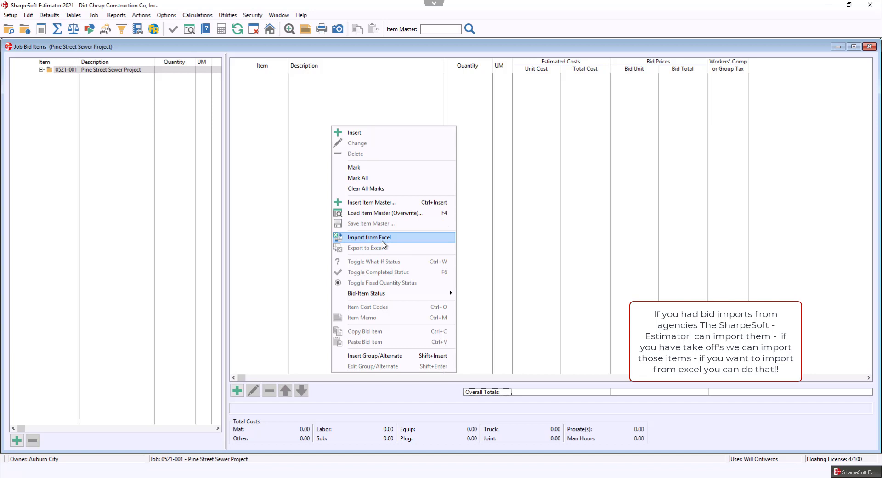
click(378, 207)
scroll(301, 243, down, 5)
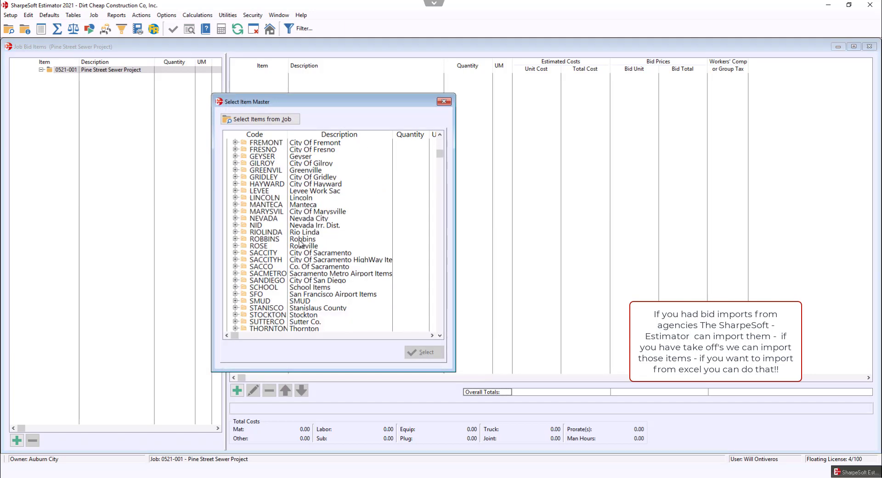
scroll(300, 243, down, 10)
click(299, 164)
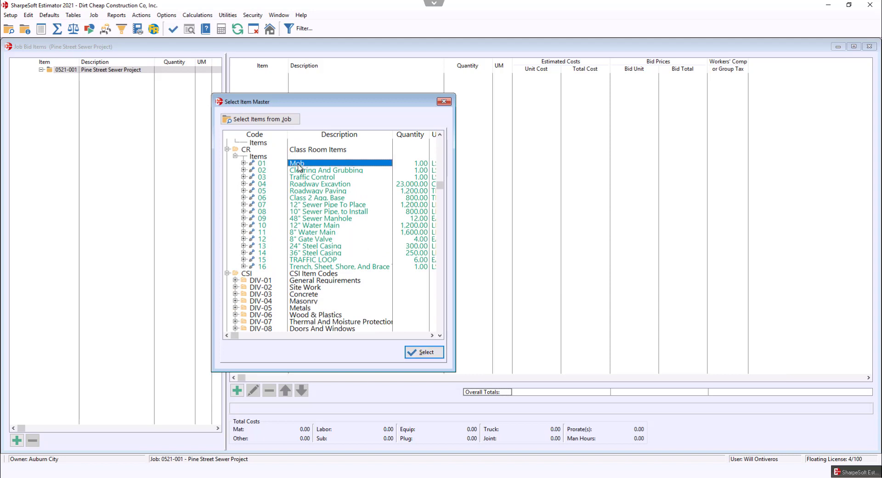
ctrl+click(302, 171)
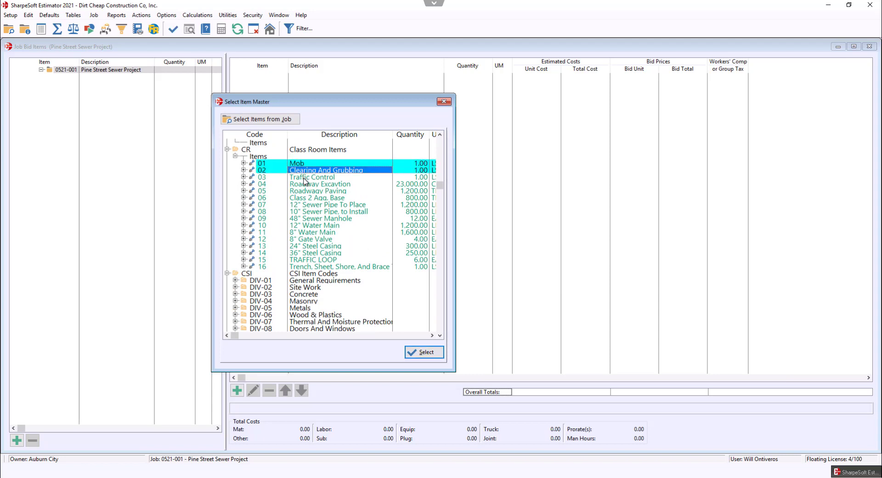
ctrl+click(306, 178)
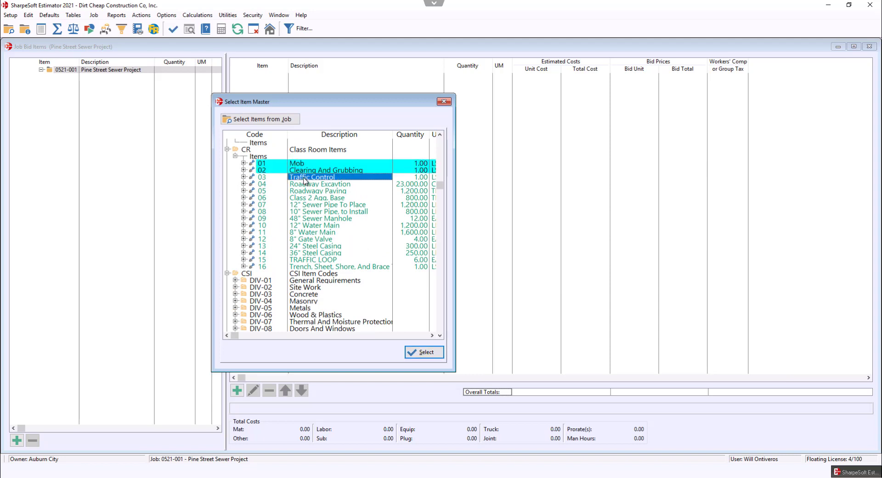
ctrl+click(316, 212)
ctrl+click(315, 219)
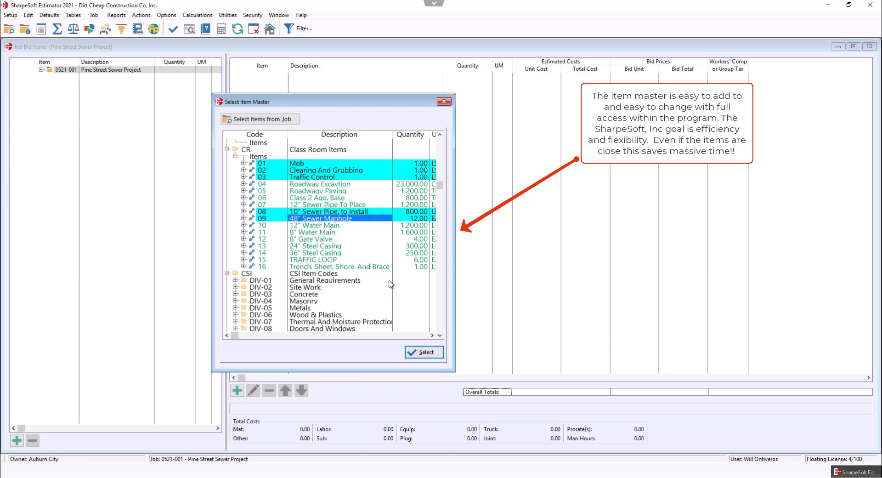
click(425, 352)
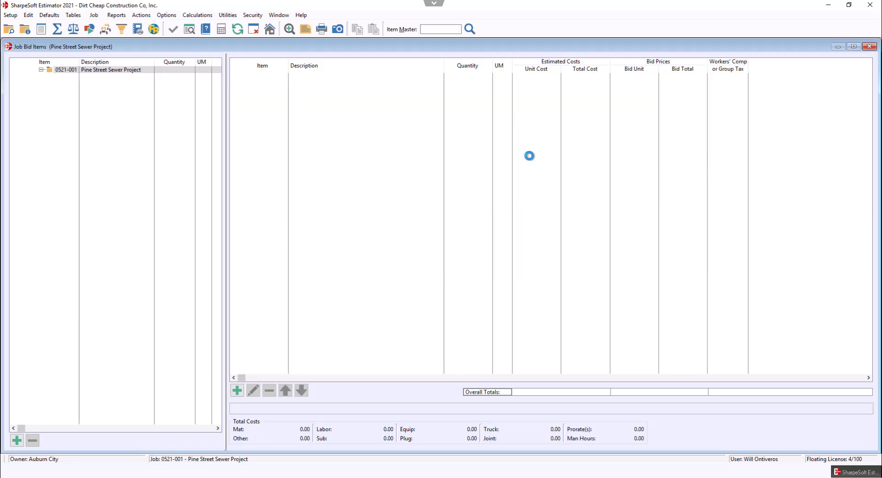
- Insert the MOB Mobilization bid-item group from the default group codes
right_click(311, 130)
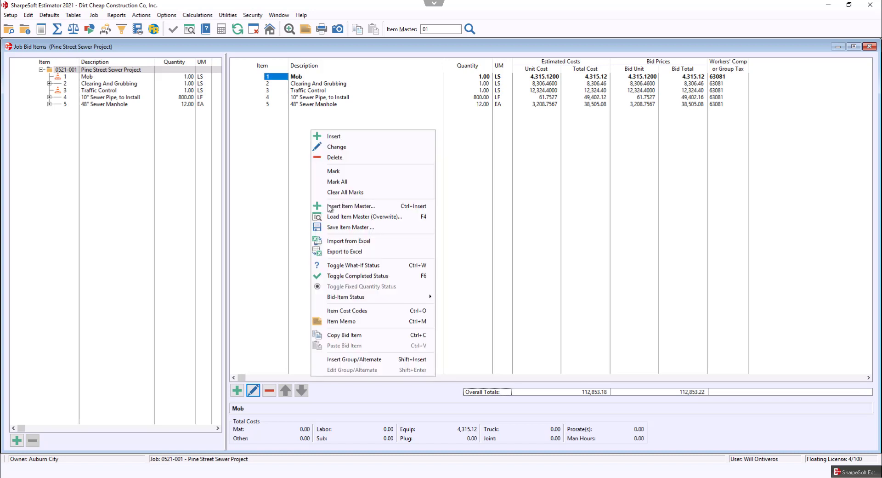
click(345, 360)
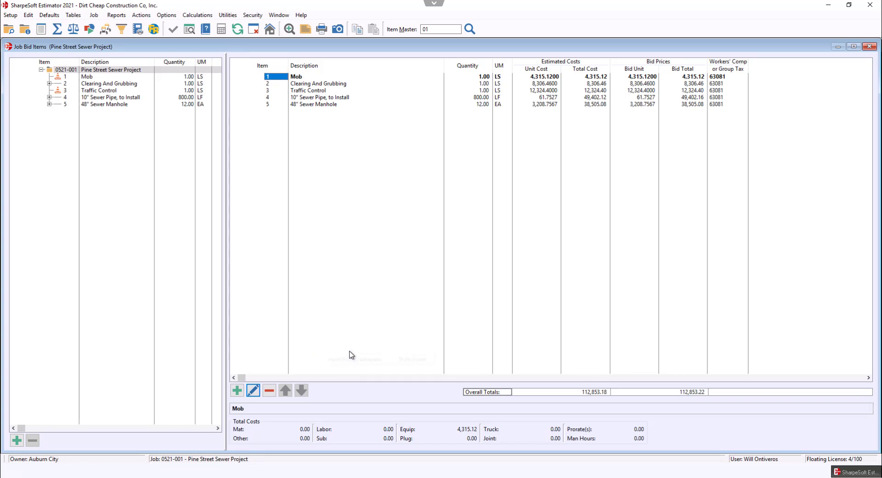
click(429, 211)
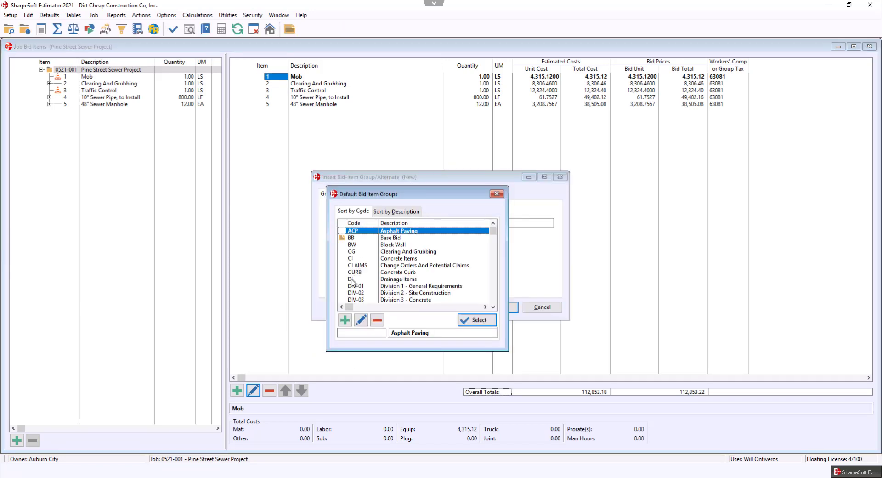
scroll(399, 271, down, 20)
scroll(400, 271, down, 15)
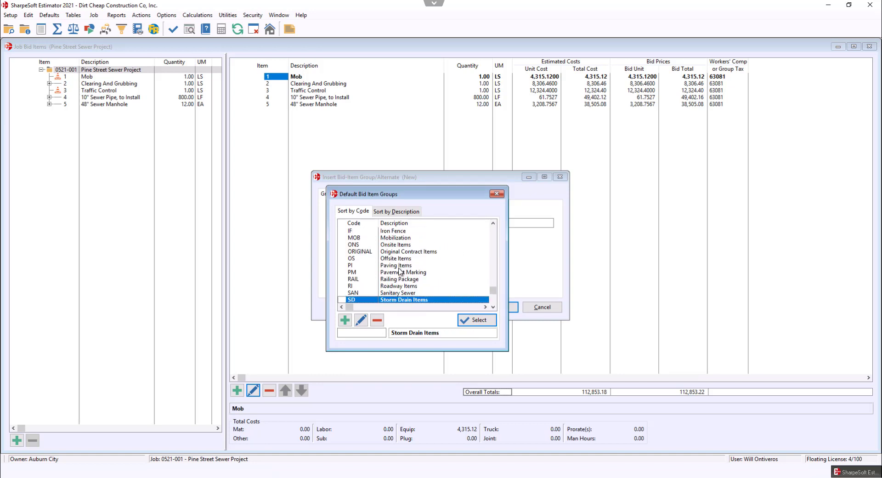
scroll(398, 271, up, 15)
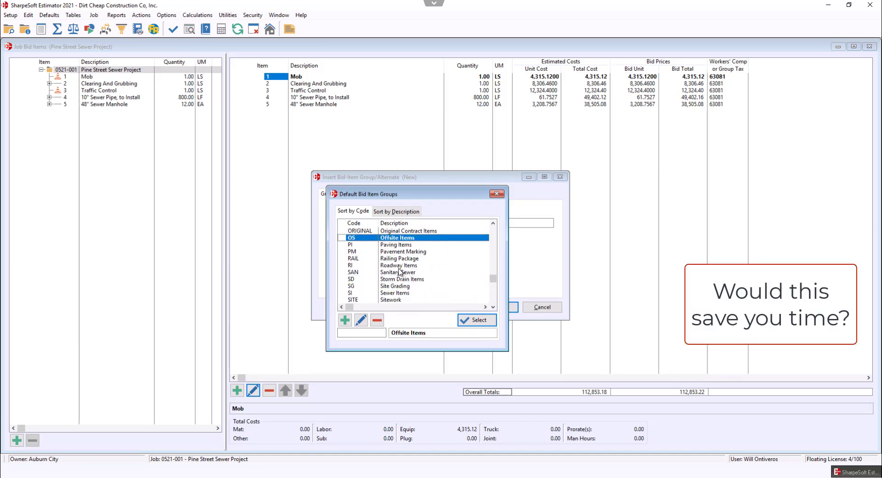
scroll(394, 250, up, 3)
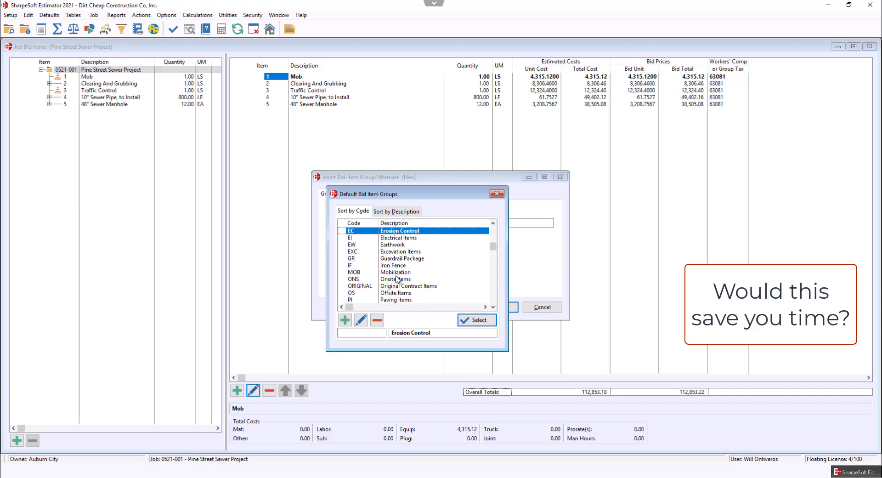
double_click(396, 272)
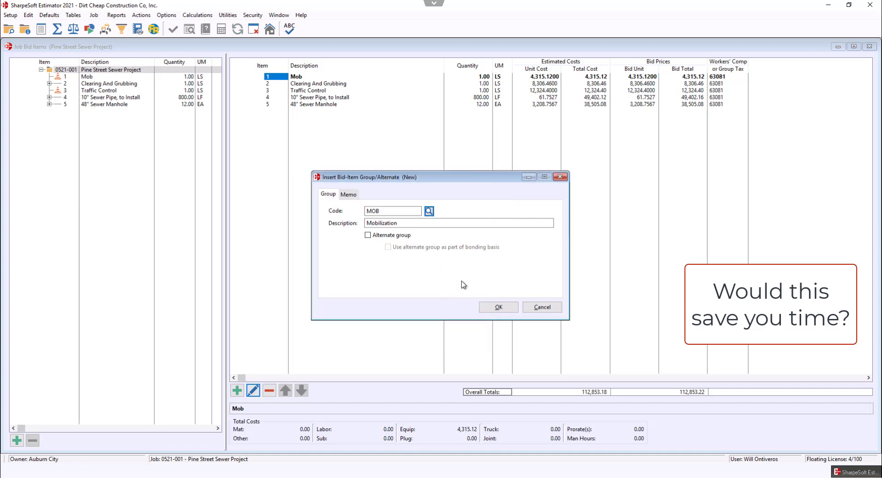
click(505, 308)
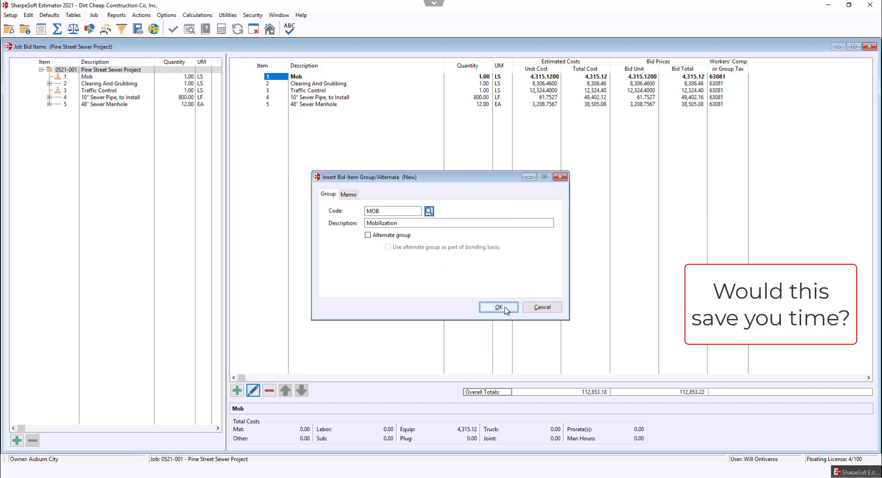
- Insert the SI Sewer Items bid-item group from the default group codes
right_click(341, 143)
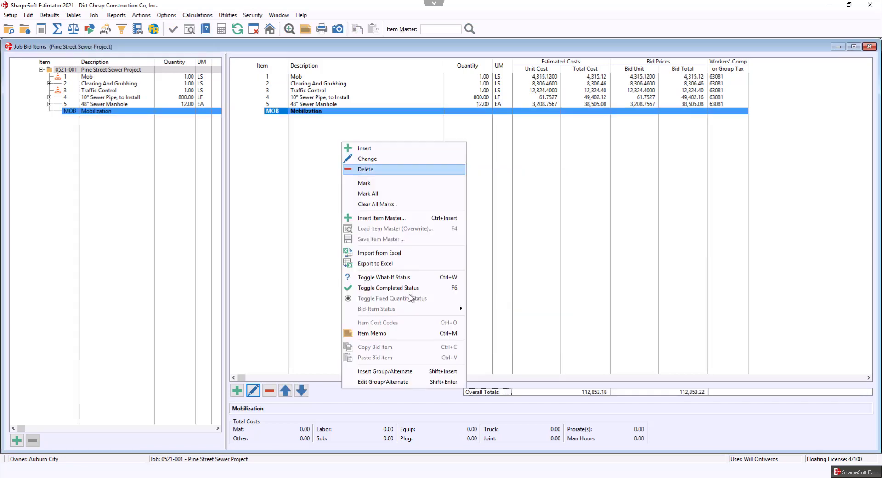
click(405, 371)
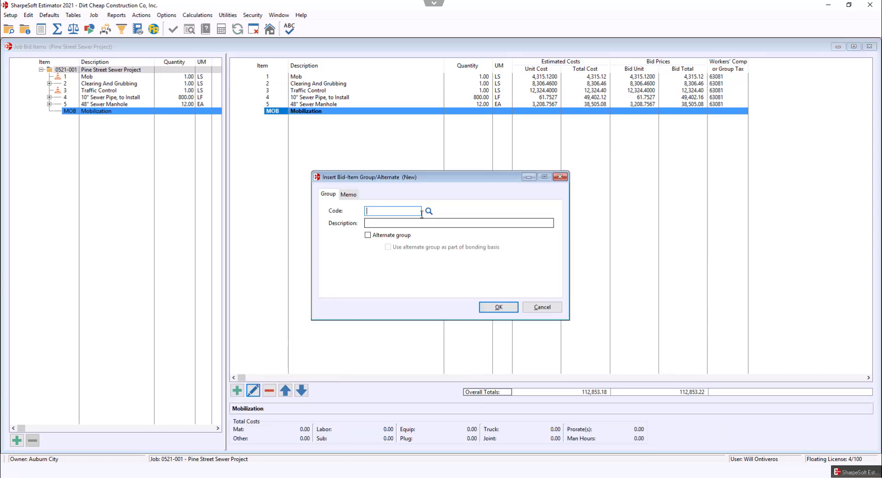
click(429, 211)
click(406, 272)
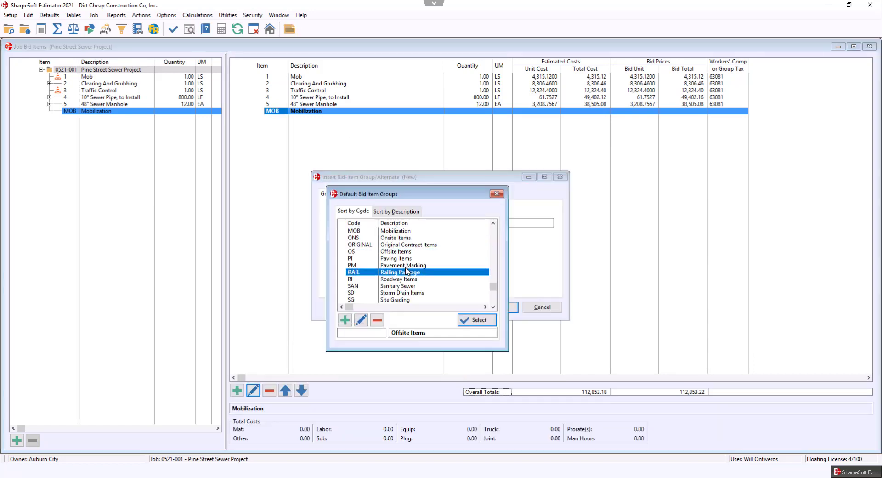
scroll(411, 282, down, 5)
click(397, 272)
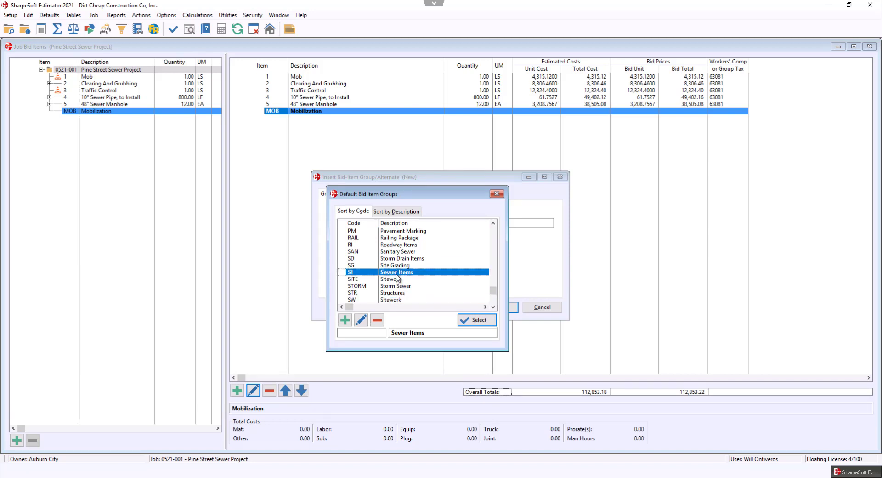
click(462, 318)
click(499, 306)
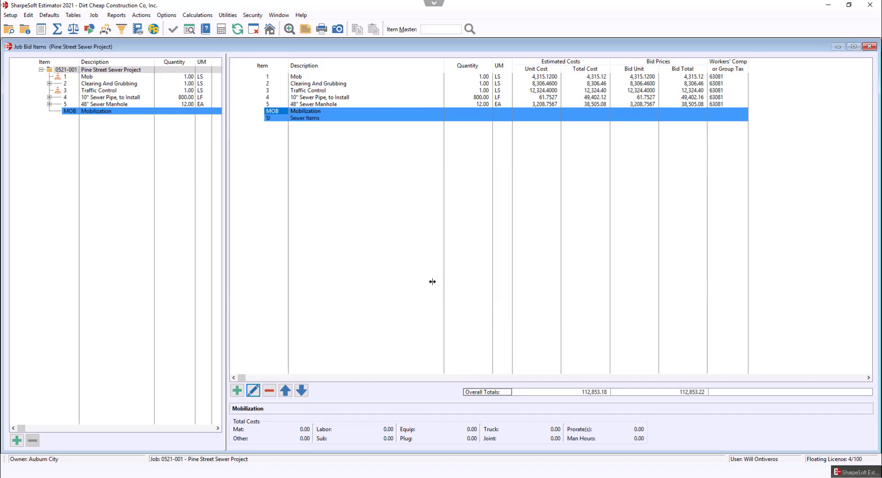
click(303, 98)
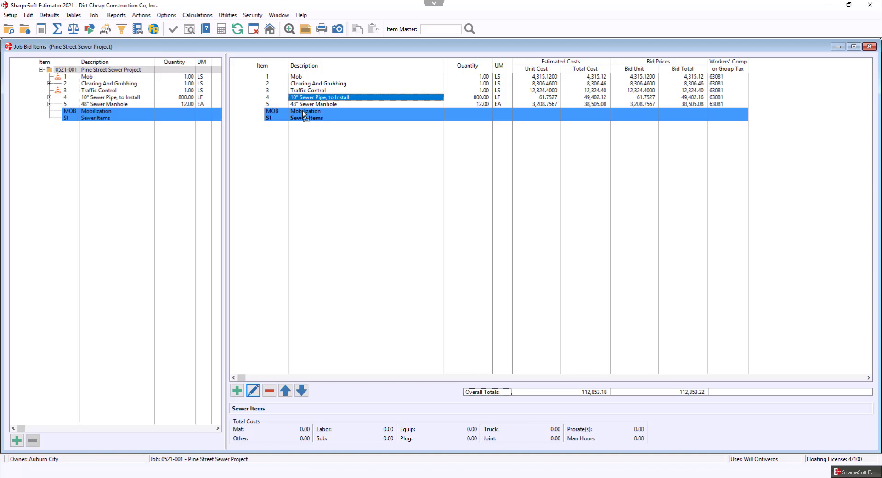
- Drag 10" Sewer Pipe under Sewer Items and Mob under Mobilization
drag(303, 111, 305, 119)
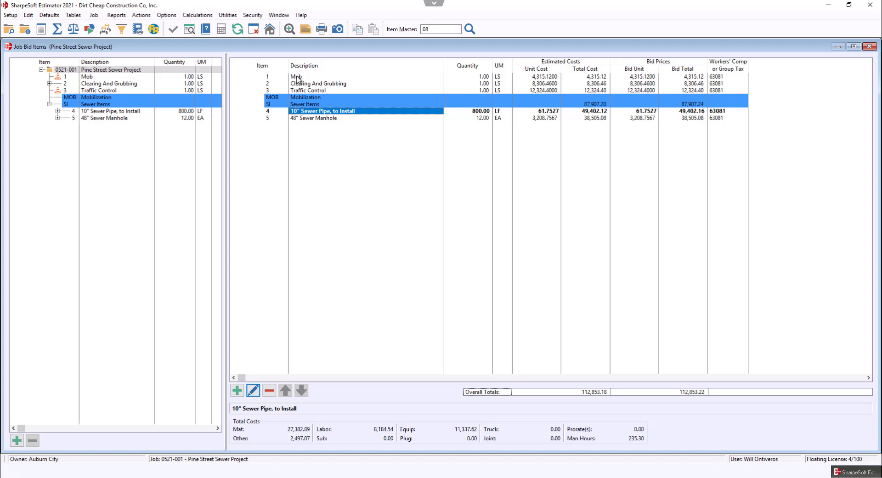
drag(296, 77, 310, 92)
click(269, 84)
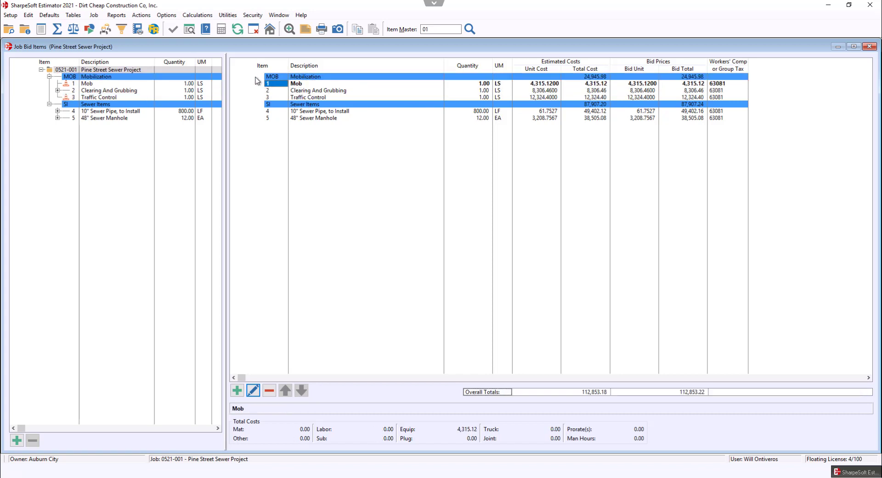
click(141, 15)
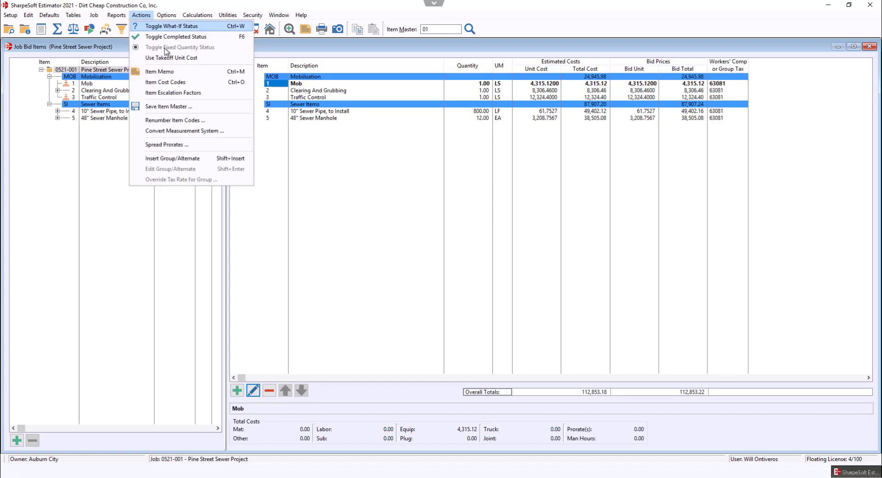
- Renumber the Mobilization items with fixed prefix 'M-' and two-digit numbers within the group
click(173, 120)
click(432, 249)
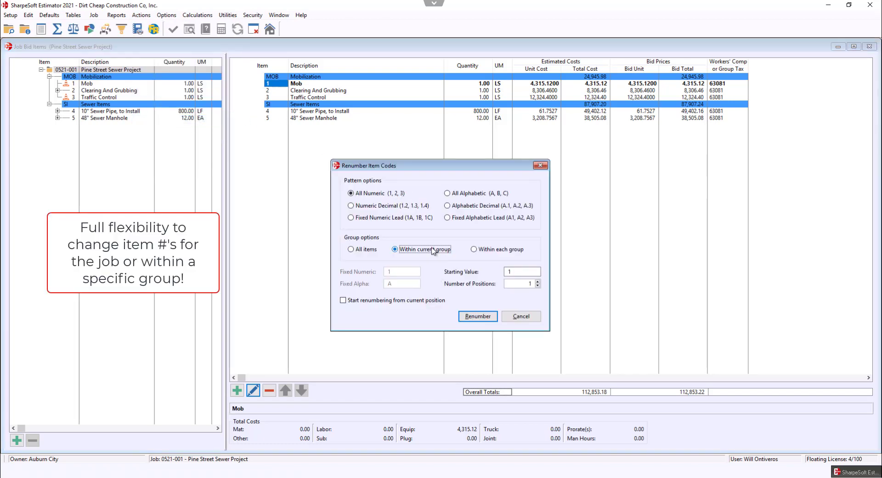
click(448, 219)
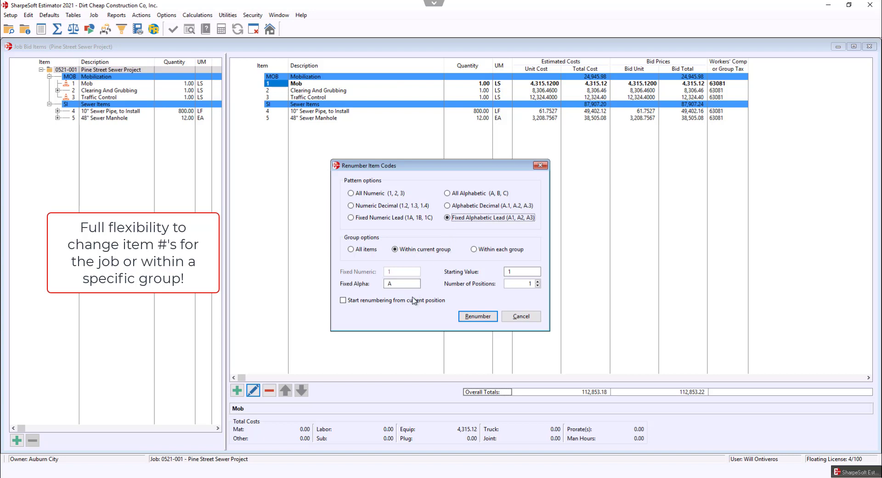
drag(405, 285, 380, 286)
text(M)
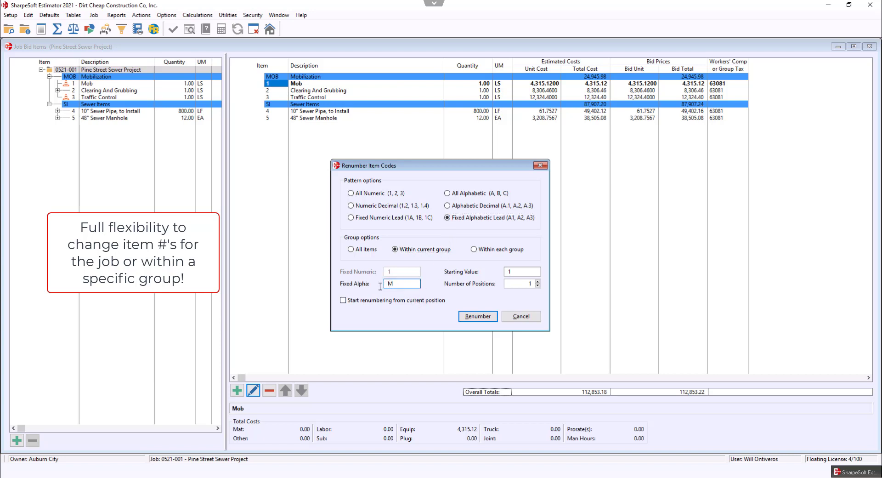
text(-)
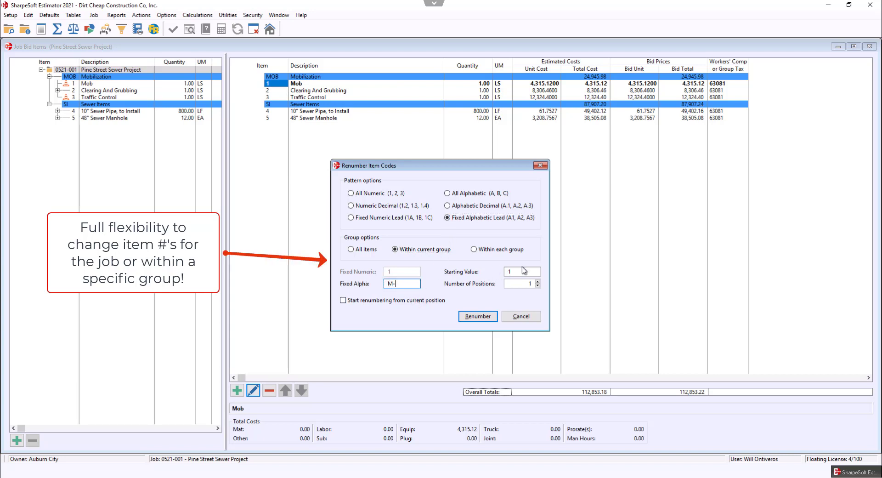
click(509, 272)
click(538, 281)
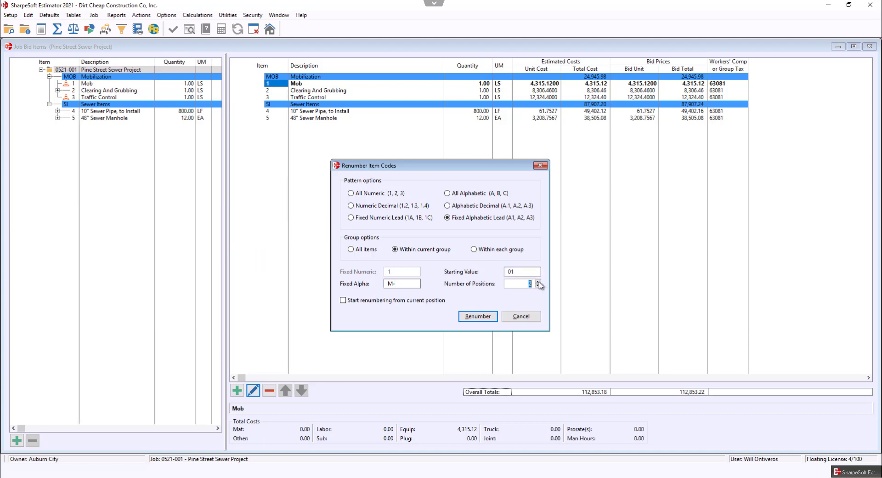
click(475, 316)
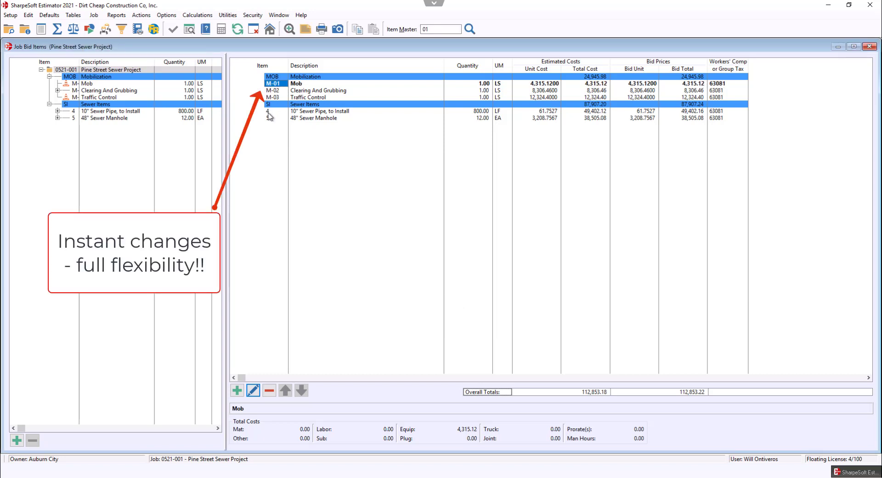
- Renumber the Sewer Items group with two-digit numeric codes within the group
click(268, 112)
click(141, 14)
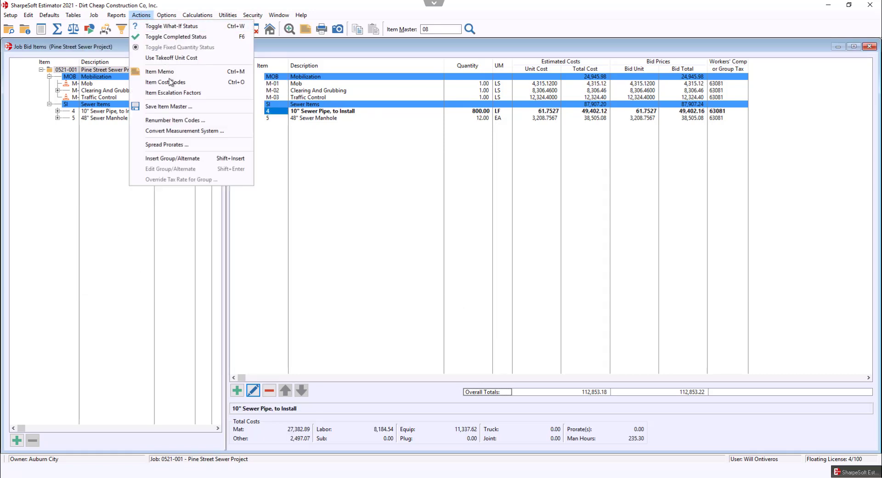
click(174, 122)
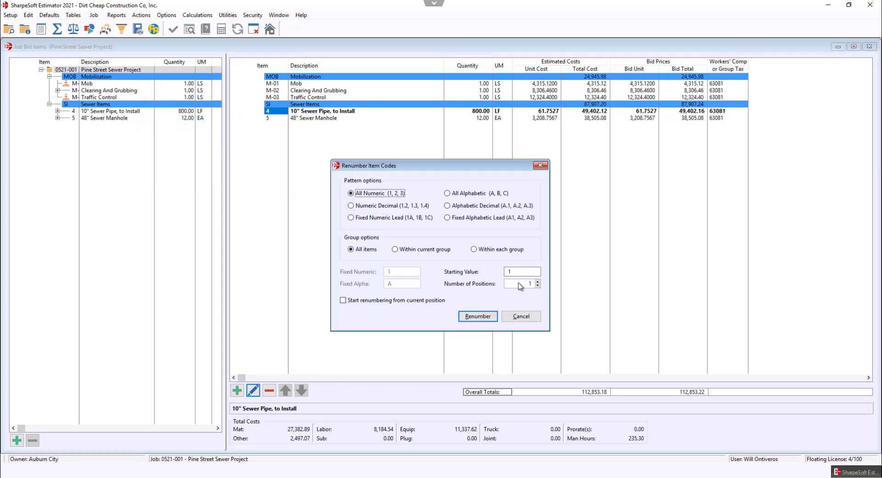
click(417, 249)
click(507, 271)
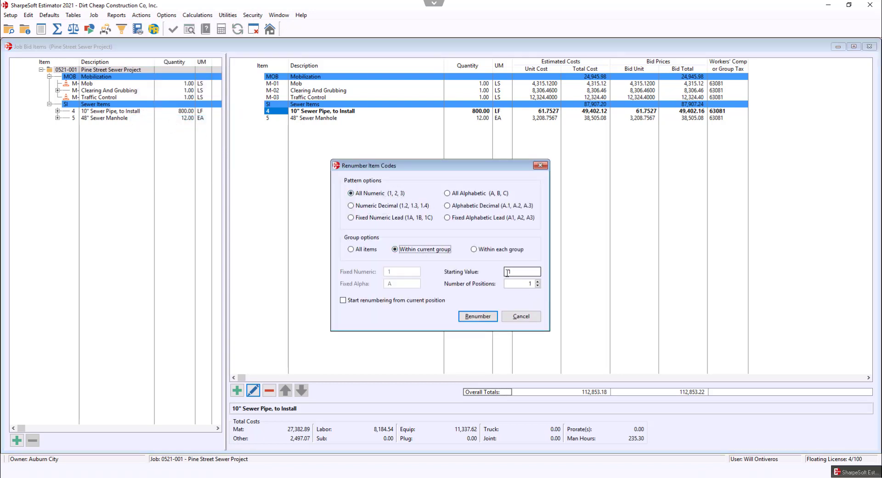
click(538, 281)
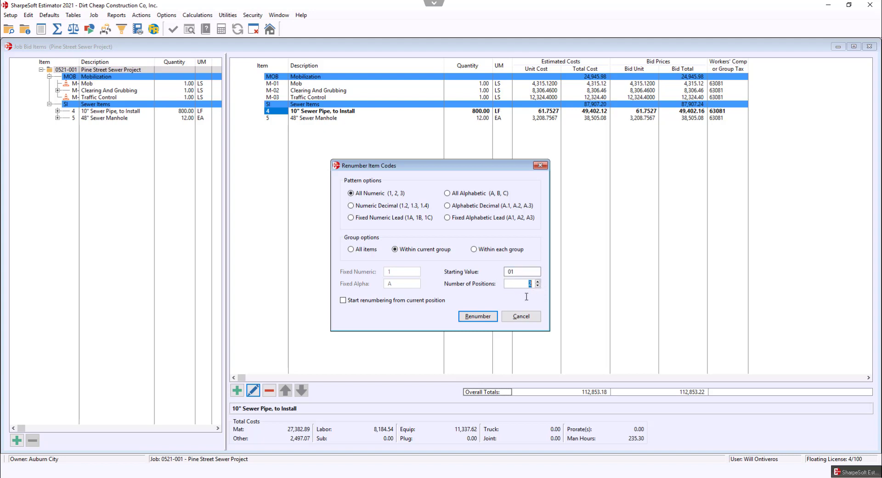
click(478, 316)
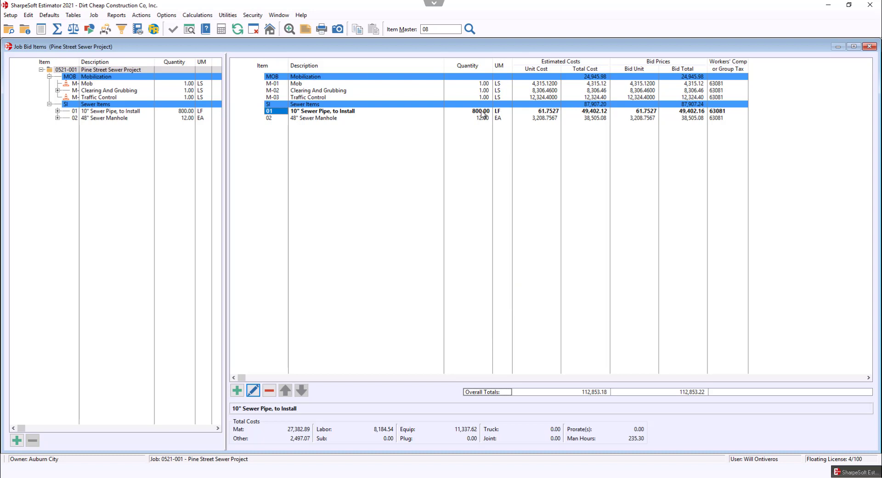
- Set the 10" Sewer Pipe quantity to 8,500
click(485, 112)
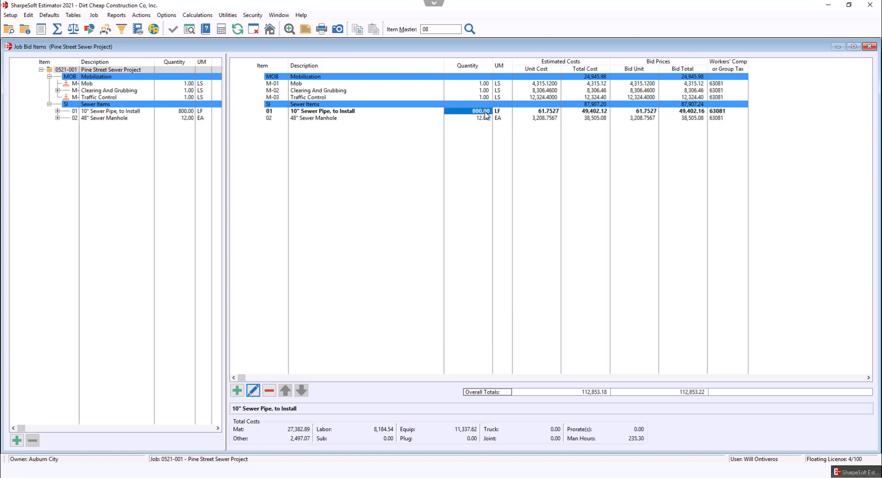
text(8,)
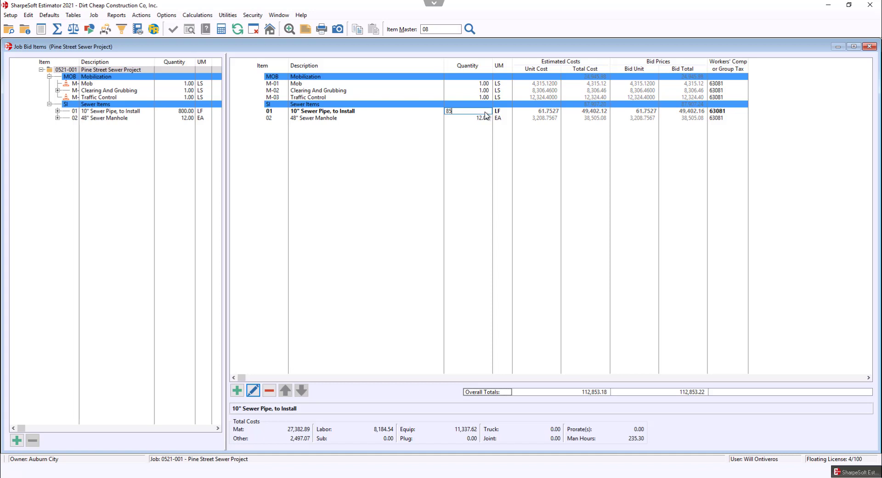
text(500)
key(Return)
key(Return)
- Mark the Traffic Control sub-item as what-if, excluded from the bid
double_click(485, 113)
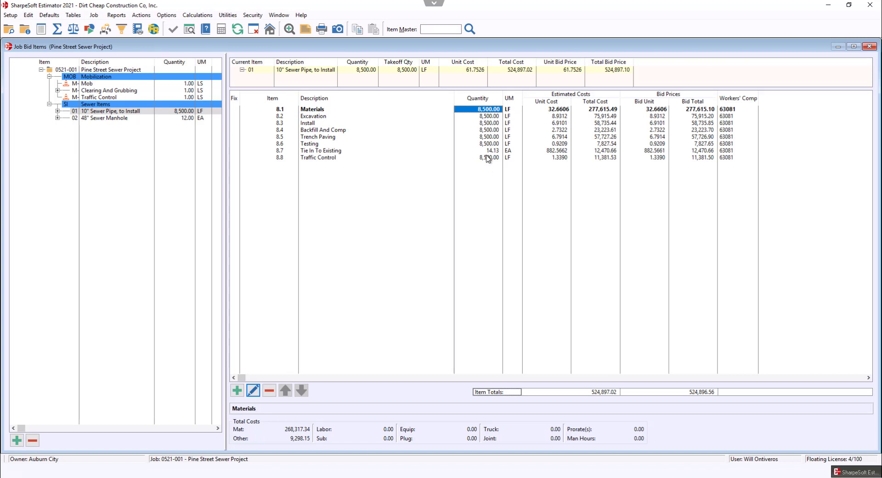
click(319, 161)
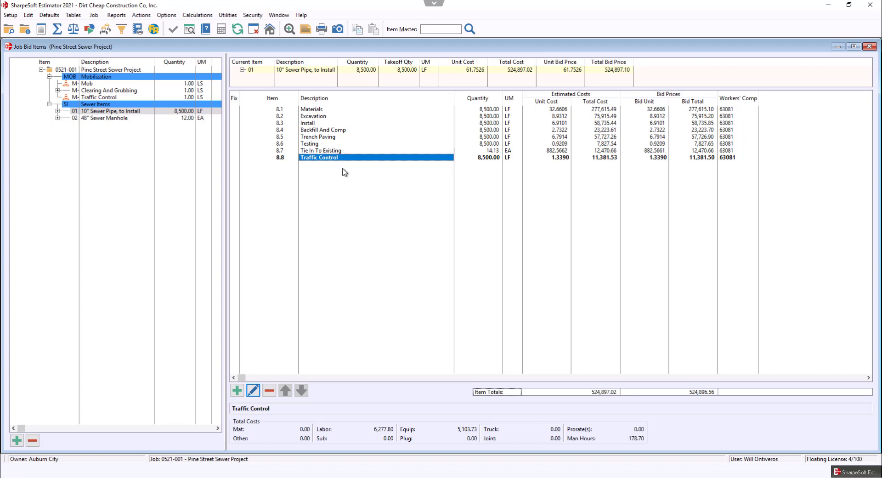
right_click(328, 161)
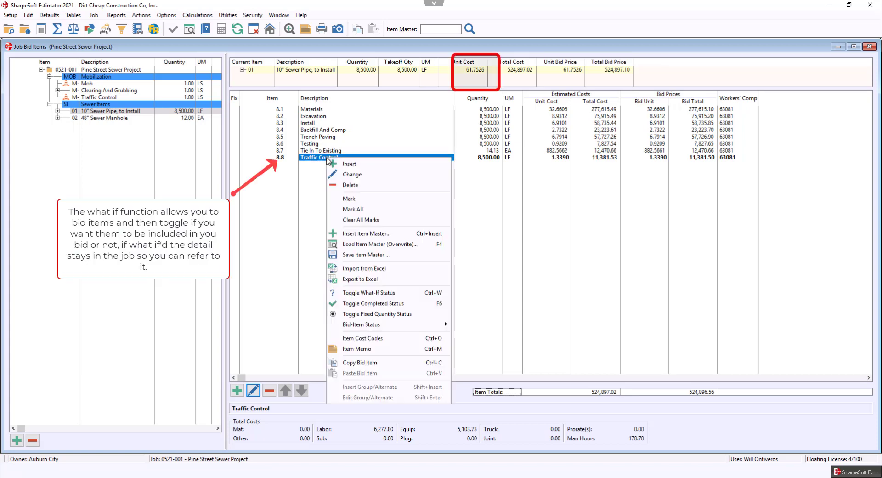
click(374, 296)
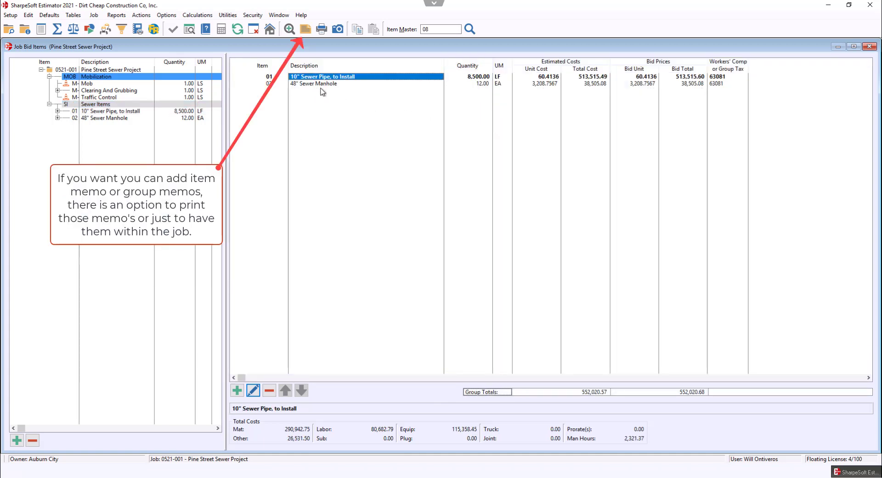
- Set the 48" Sewer Manhole quantity to 35, scaling its sub-item and detail costs
click(321, 87)
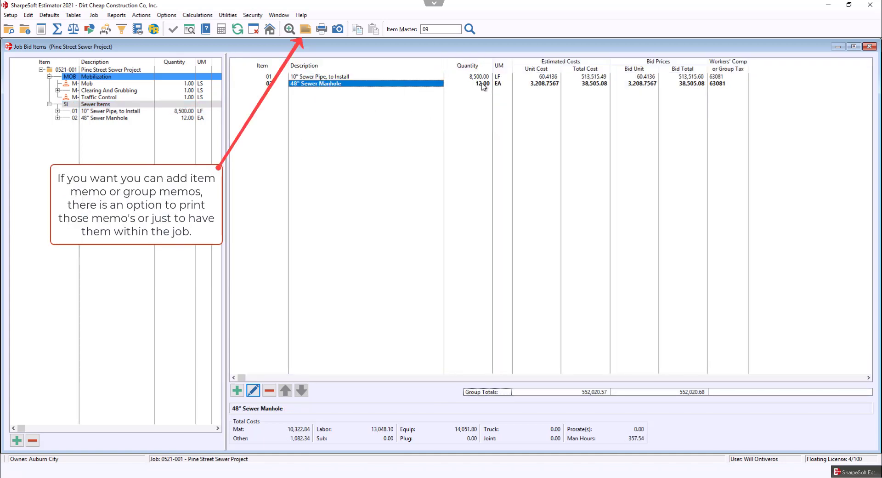
click(485, 85)
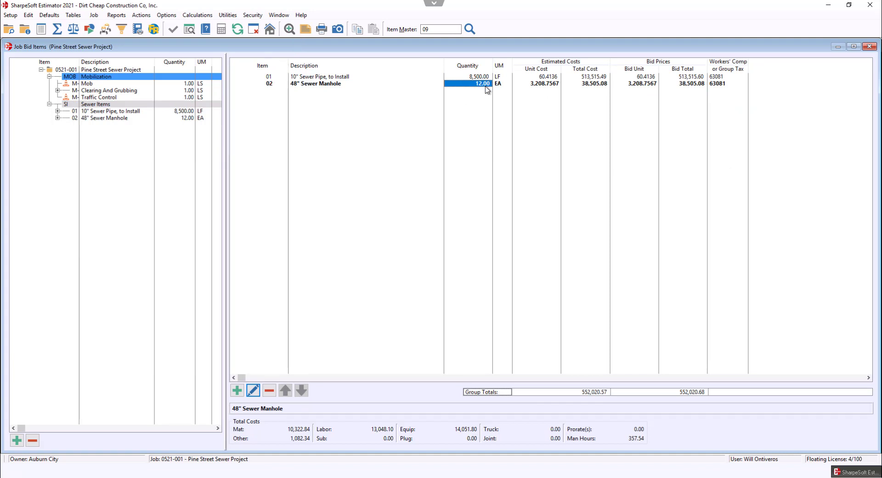
text(3)
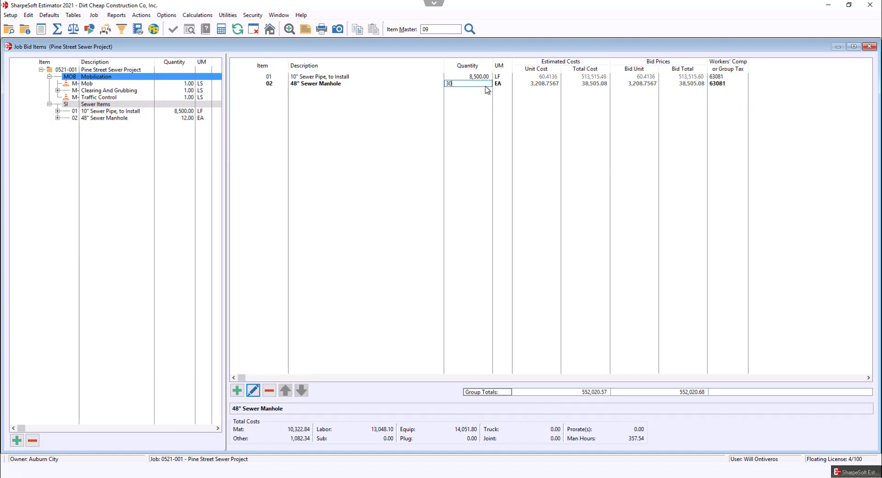
text(5)
key(Return)
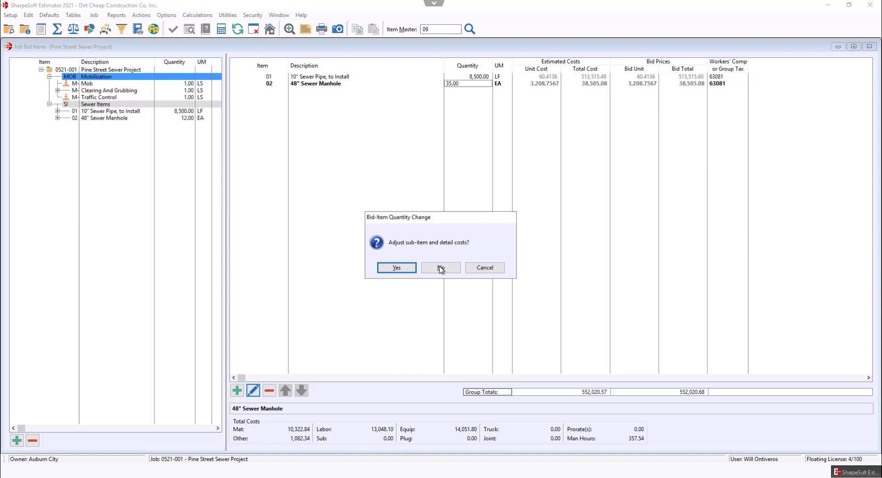
click(399, 268)
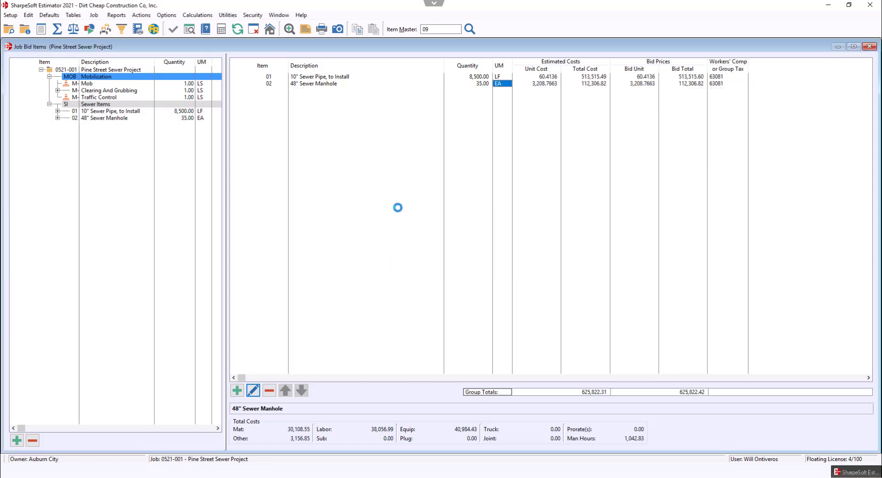
click(304, 84)
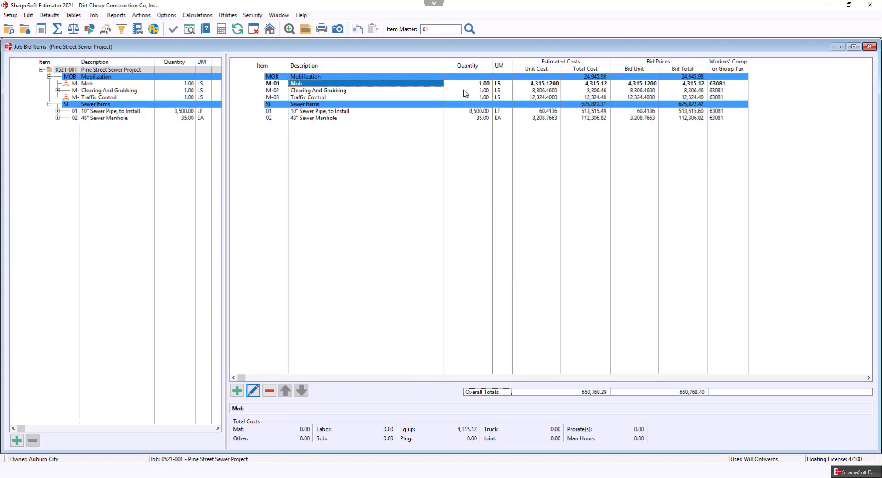
- Set Mob's total days to 3 in its cost details, keeping equipment time in hours
click(469, 90)
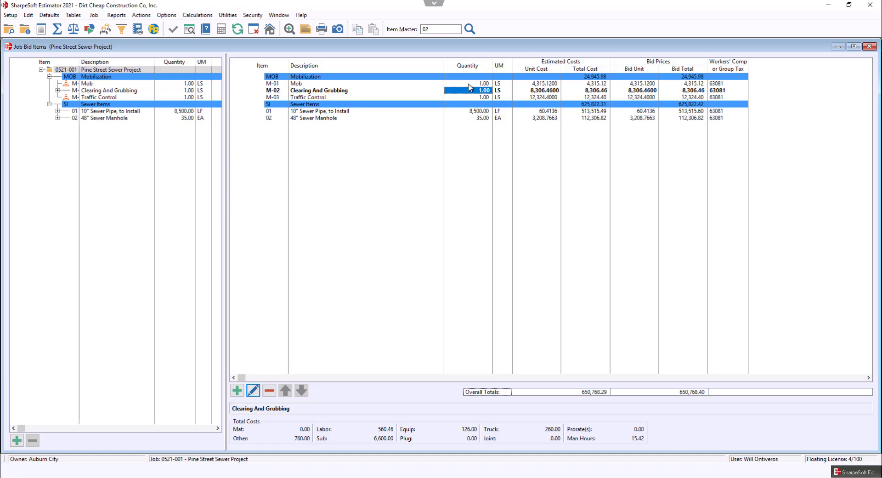
click(468, 84)
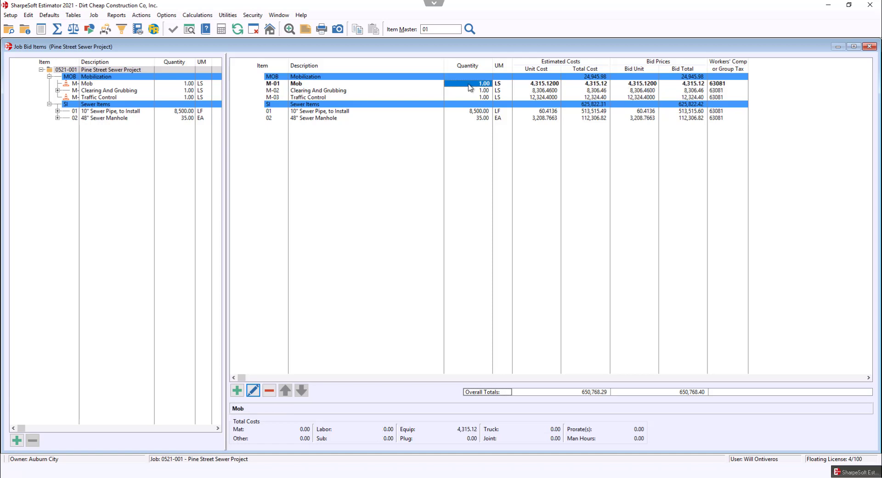
double_click(469, 84)
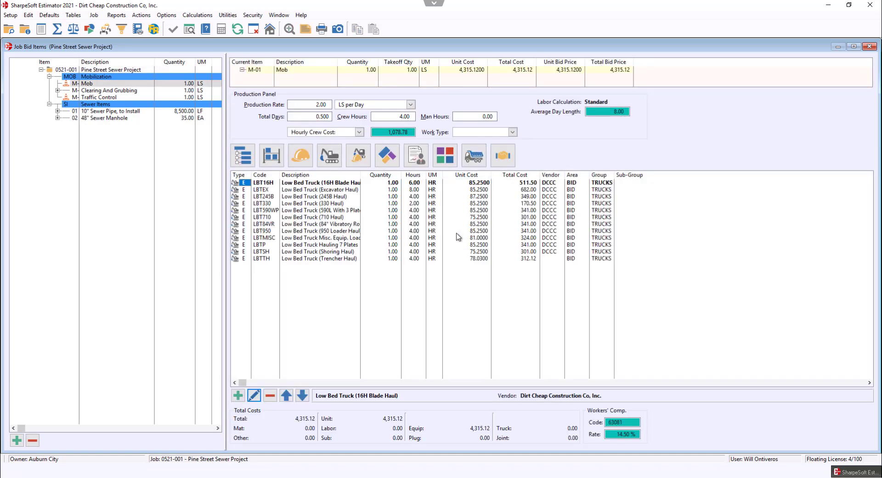
click(322, 117)
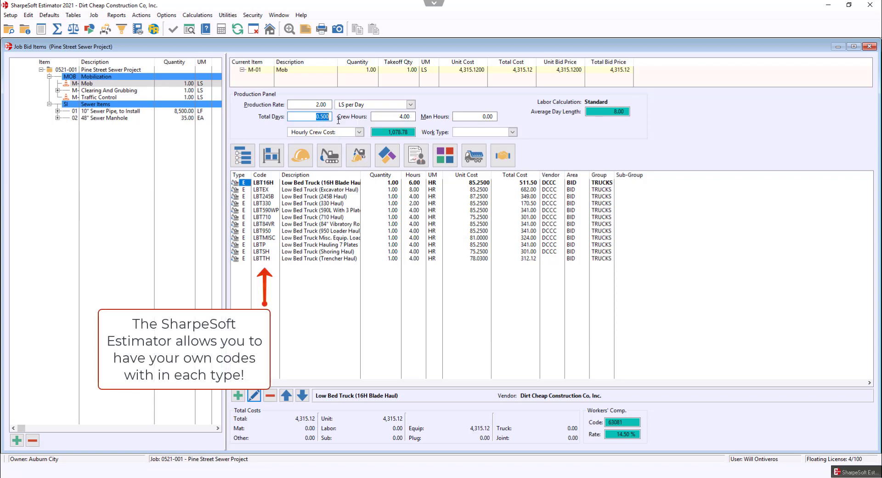
text(3)
key(Return)
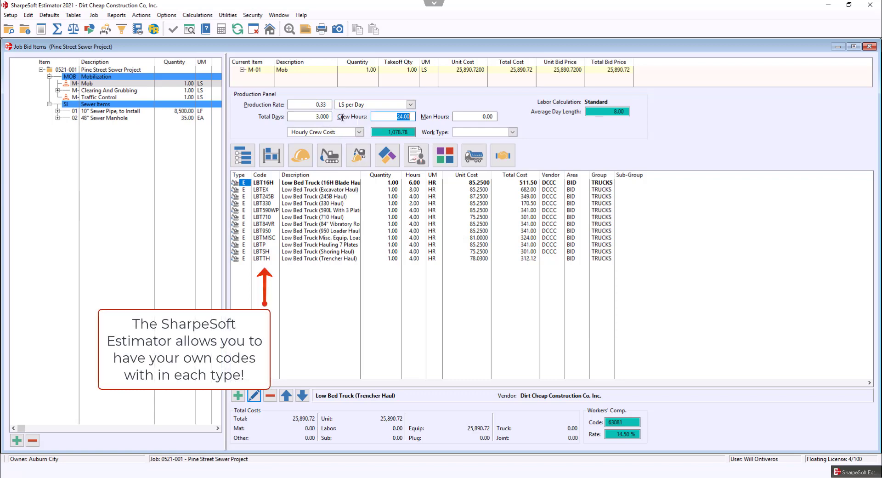
click(413, 175)
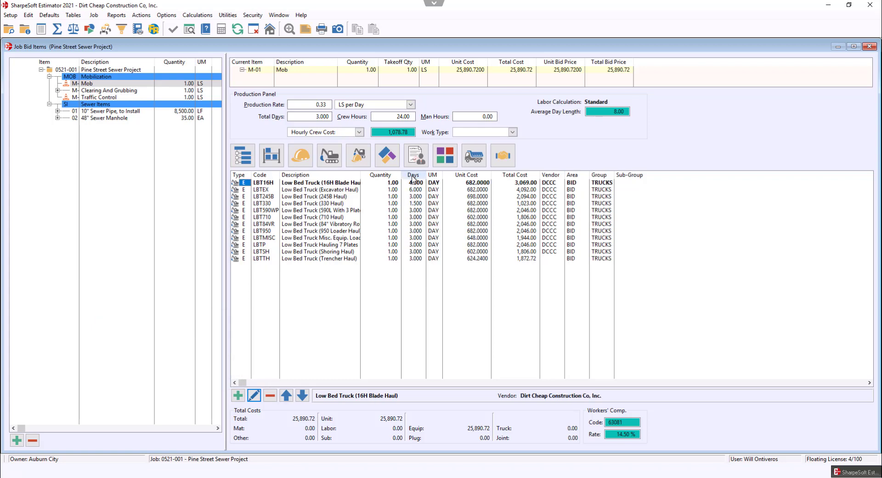
click(413, 177)
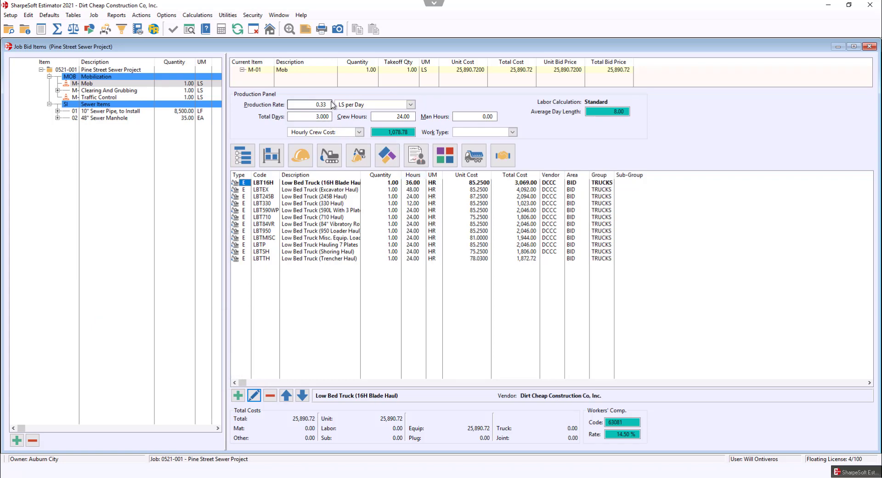
key(Escape)
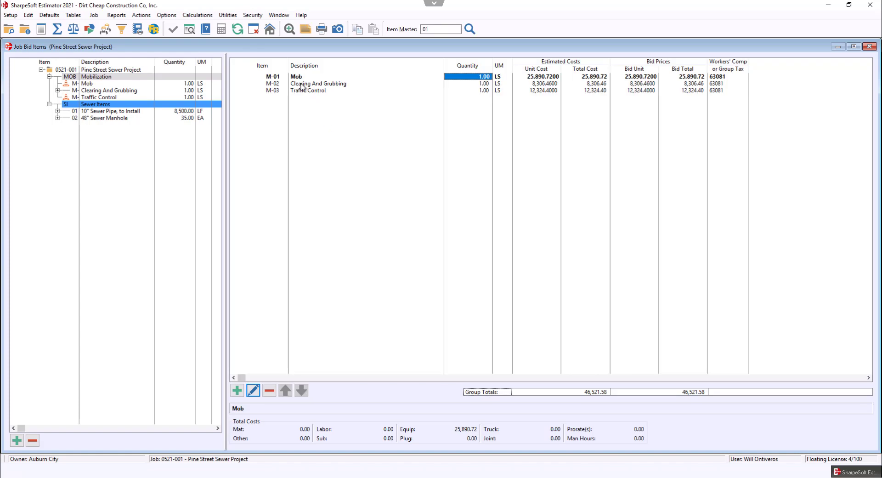
- Give Clearing And Grubbing's Asph Saw Cut a sawing quantity of 16,000 and 5 total days
click(303, 84)
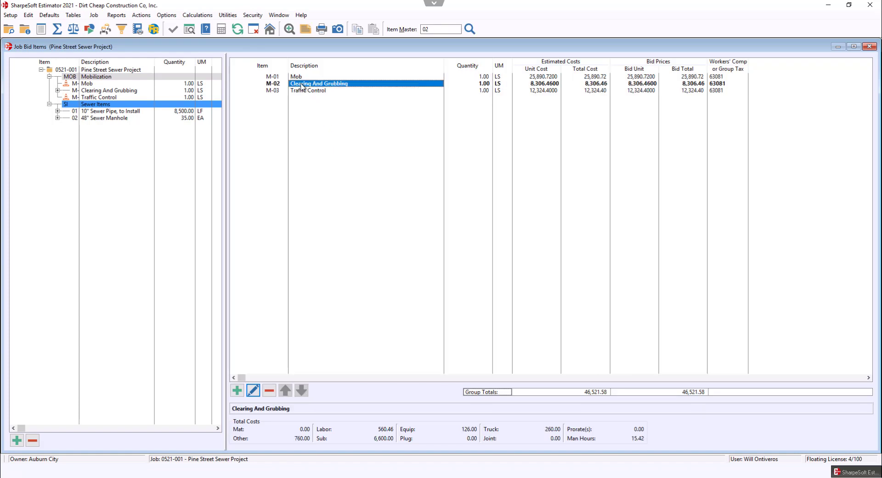
double_click(302, 85)
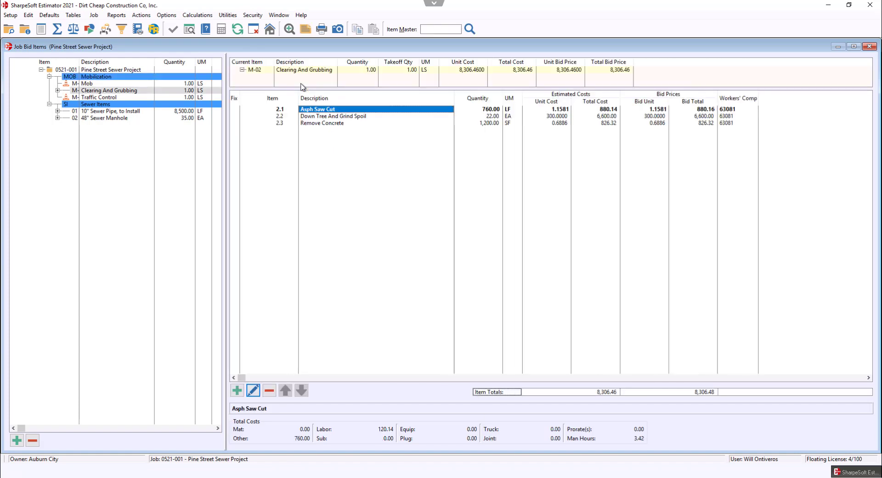
double_click(320, 111)
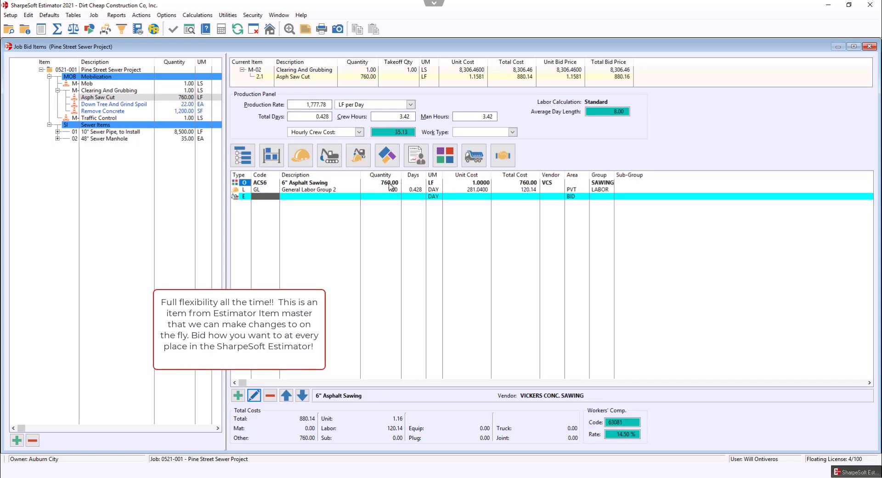
click(391, 184)
text(16)
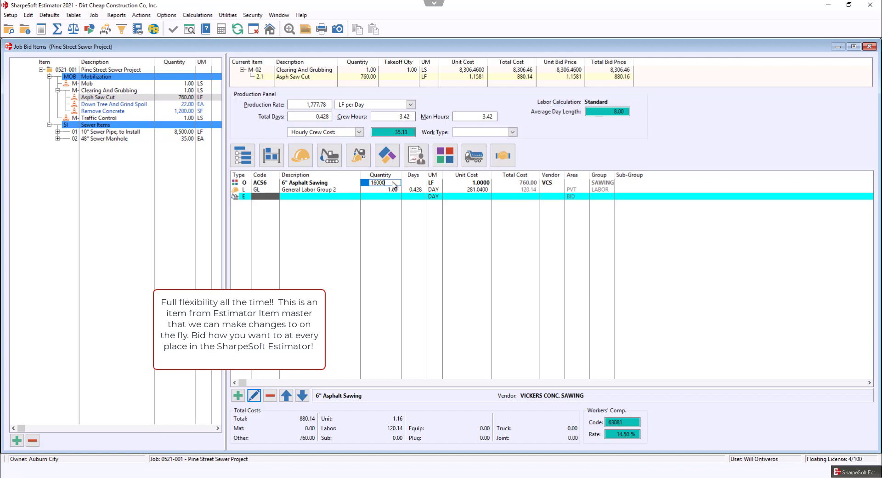
key(Tab)
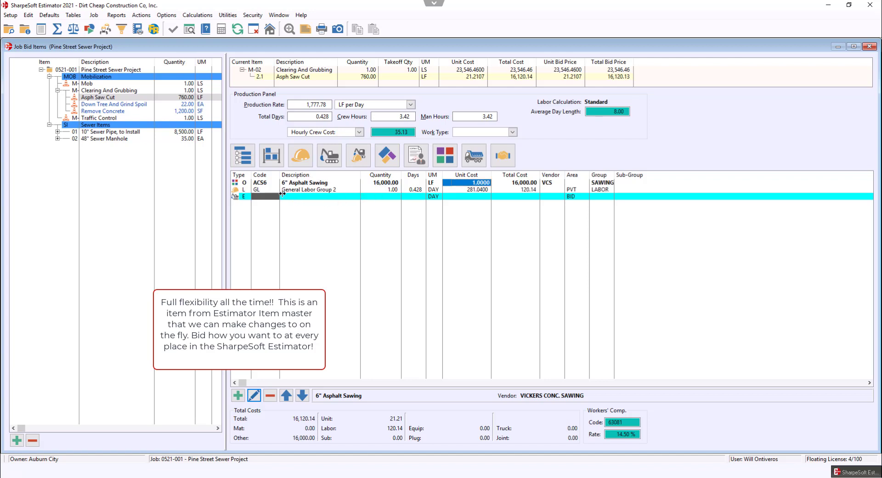
click(329, 118)
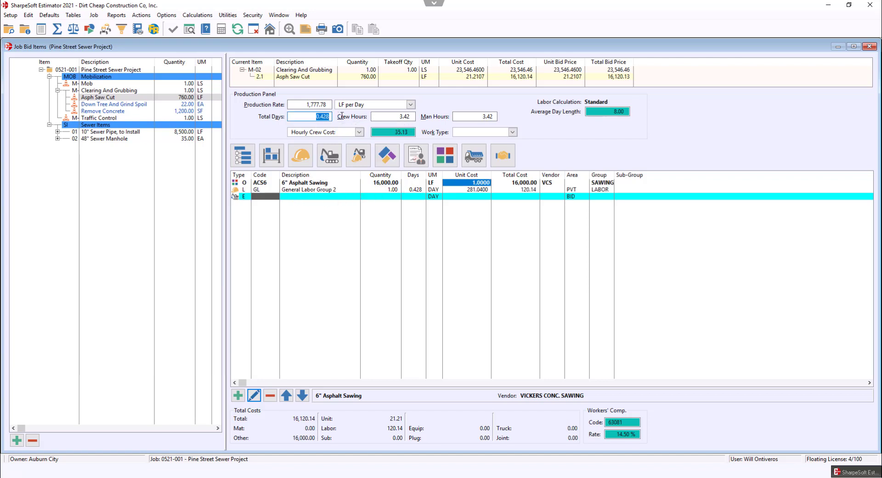
text(5)
- Delete Asph Saw Cut's blank equipment line and return to the all-groups view
right_click(254, 198)
click(275, 223)
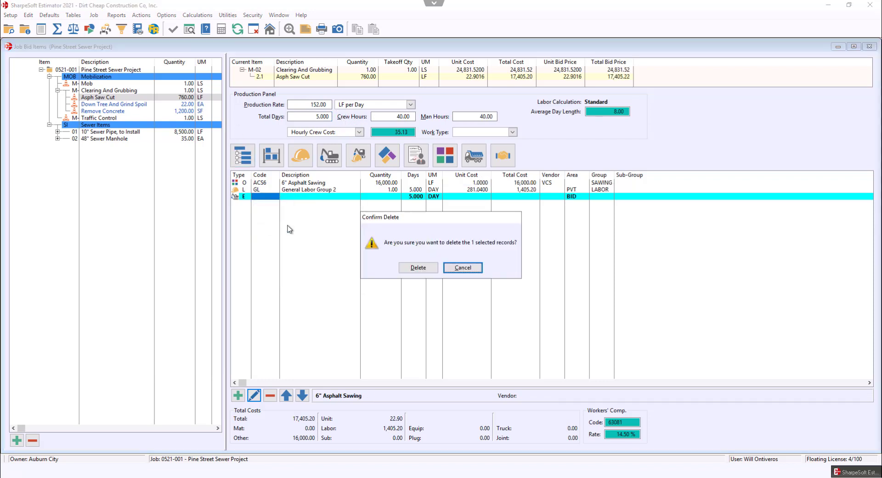
click(418, 267)
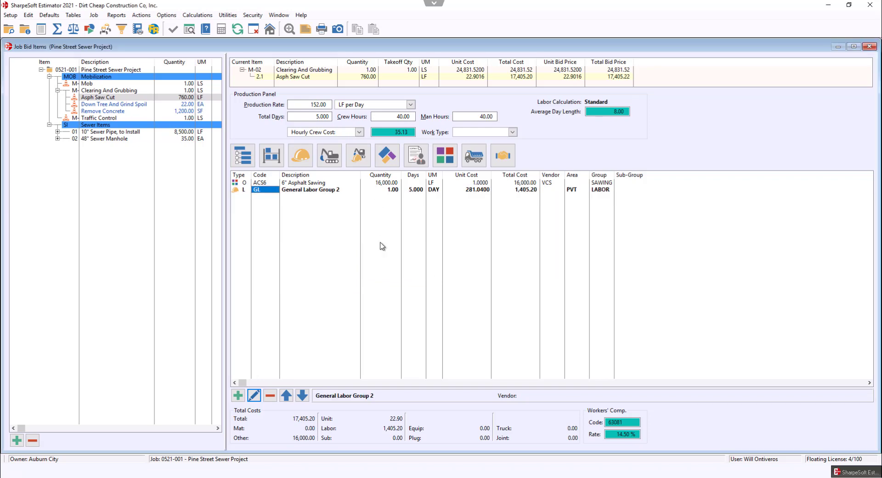
key(Escape)
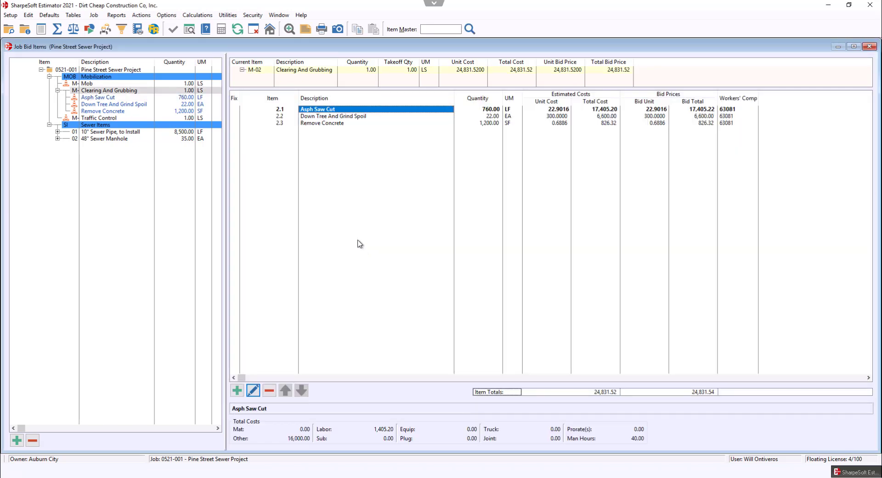
key(Escape)
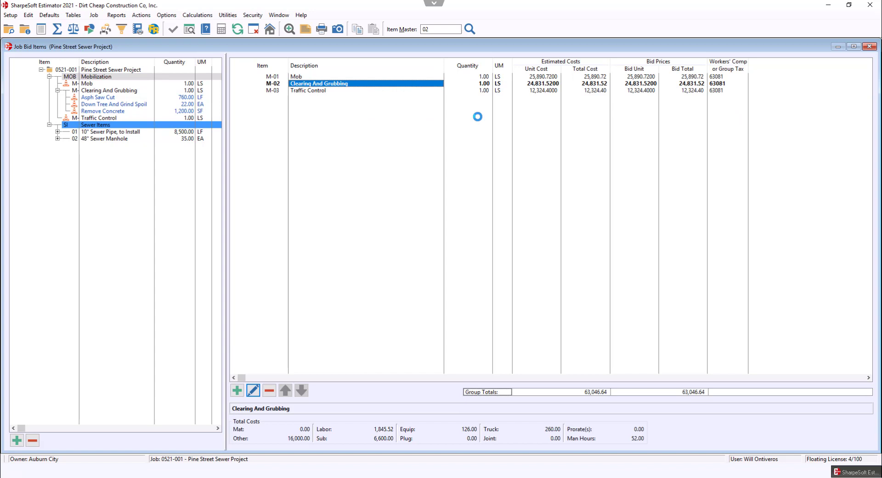
click(320, 91)
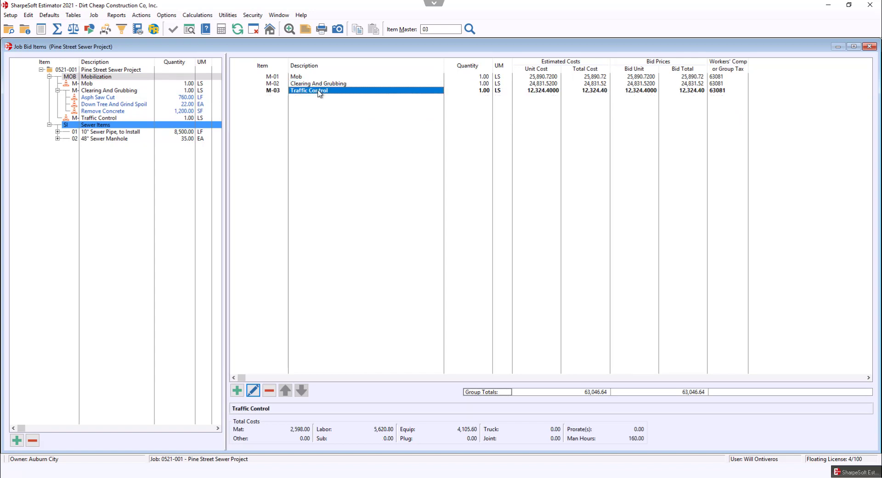
key(Escape)
- Drill into the 10" Sewer Pipe item's Materials cost lines
click(307, 111)
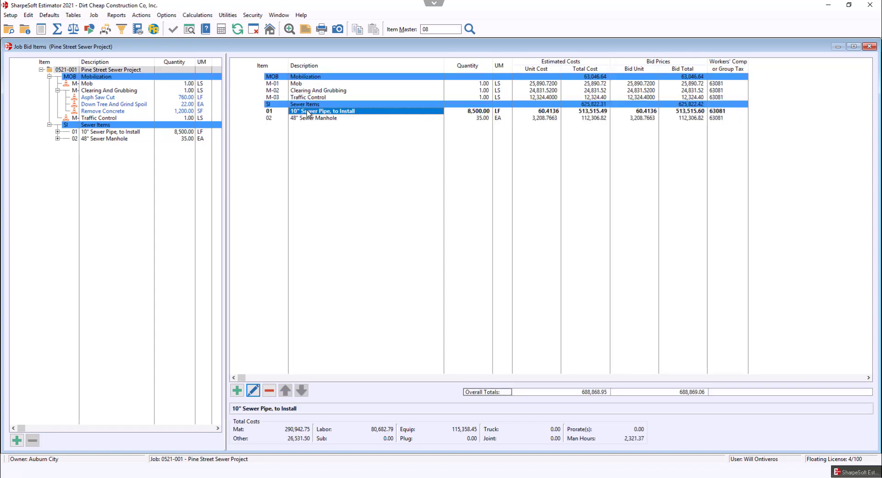
double_click(308, 112)
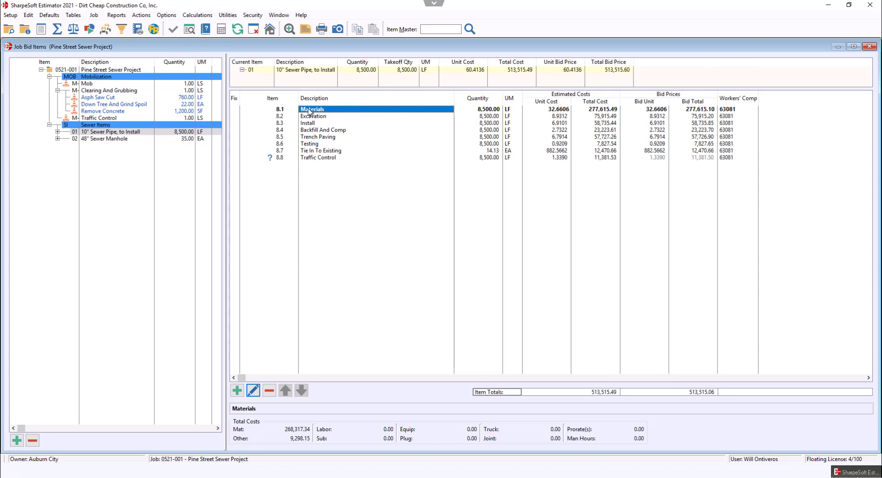
double_click(308, 110)
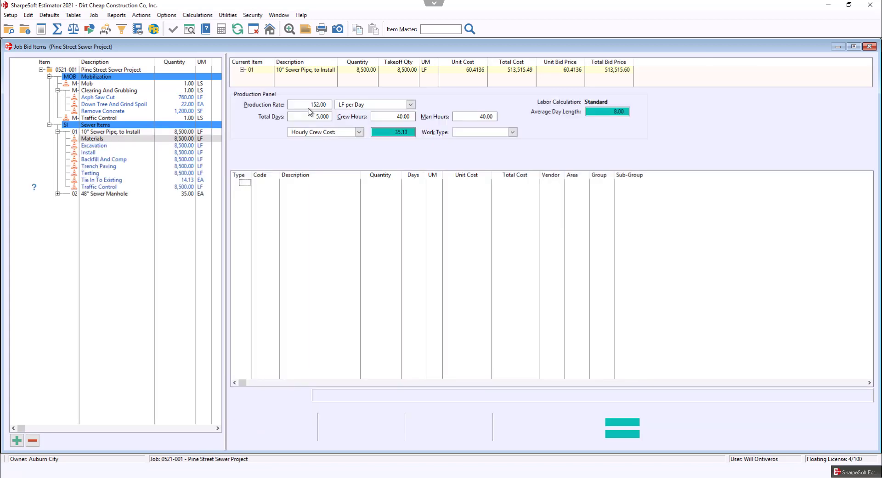
- Pick 10" Sewer Main 10' Deep under Wet Utility > Sewer Trenches > Reg Trench in the trench master
click(106, 29)
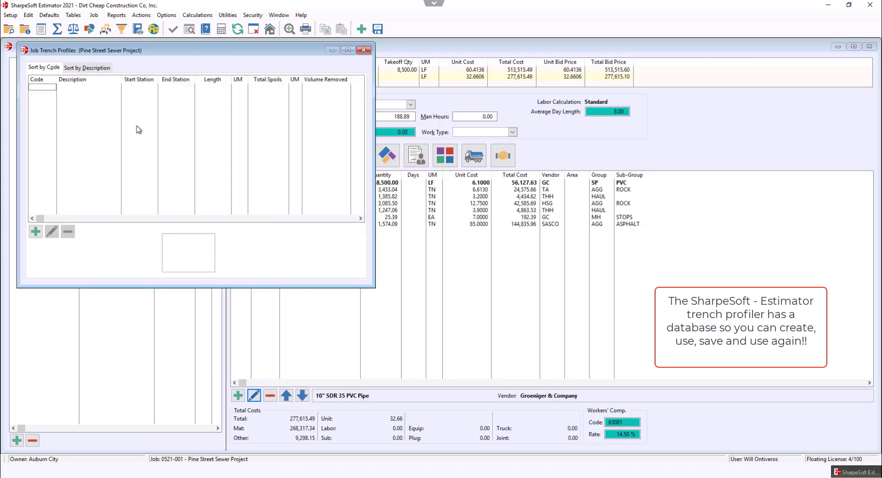
right_click(138, 129)
click(170, 228)
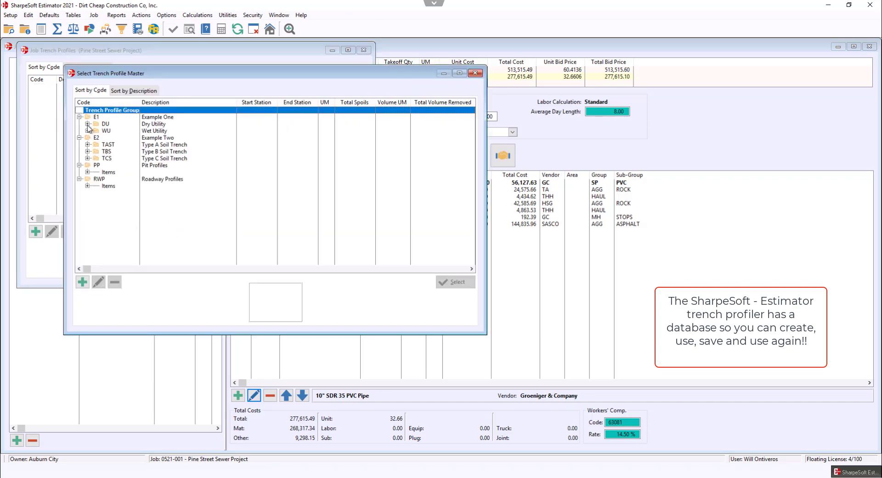
click(87, 130)
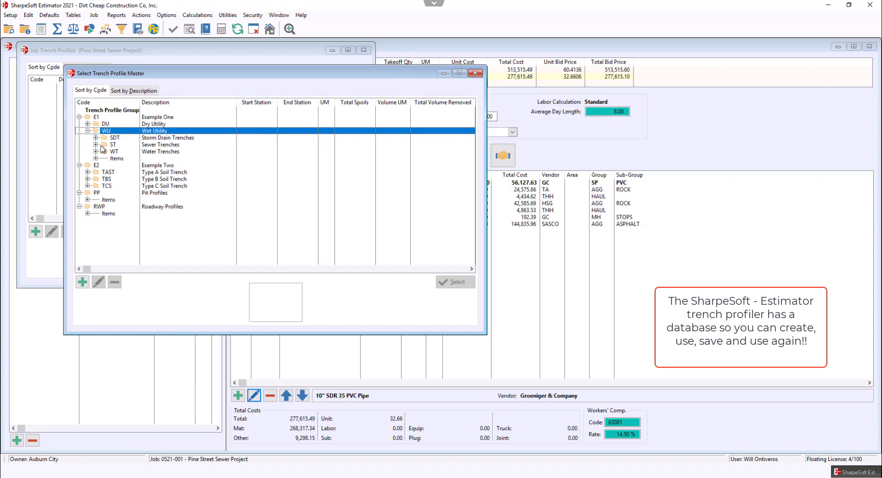
click(96, 145)
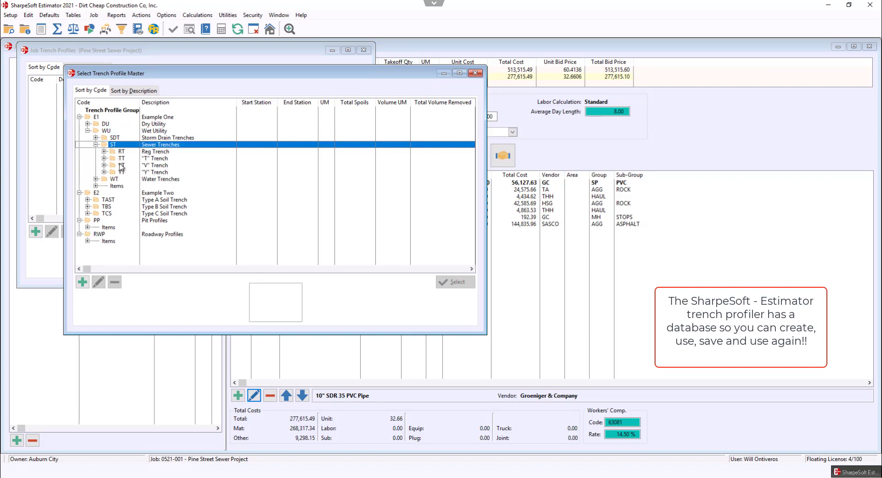
click(108, 152)
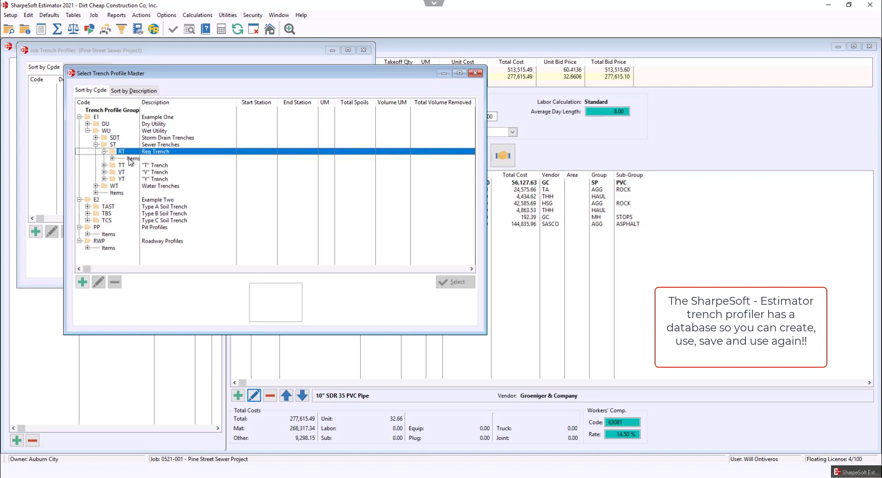
click(113, 158)
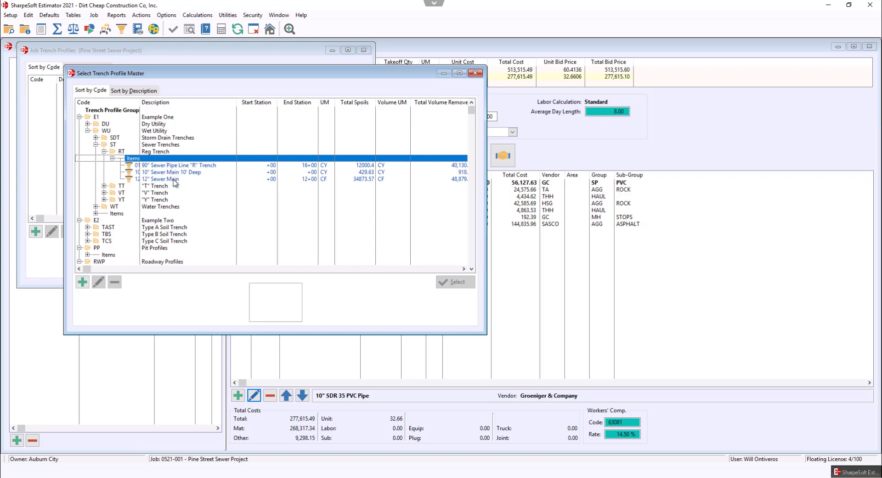
click(173, 173)
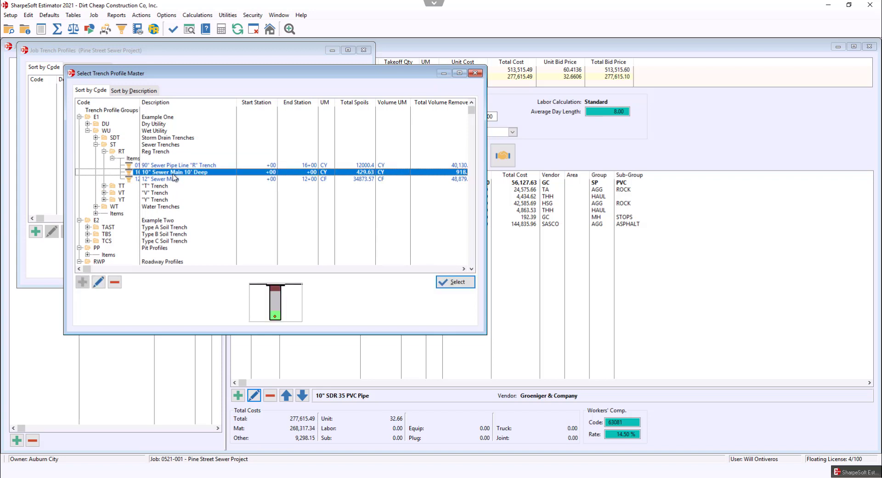
- Insert the 10" Sewer Main 10' Deep trench as code 01 and set its length to 8,500 LF
click(457, 281)
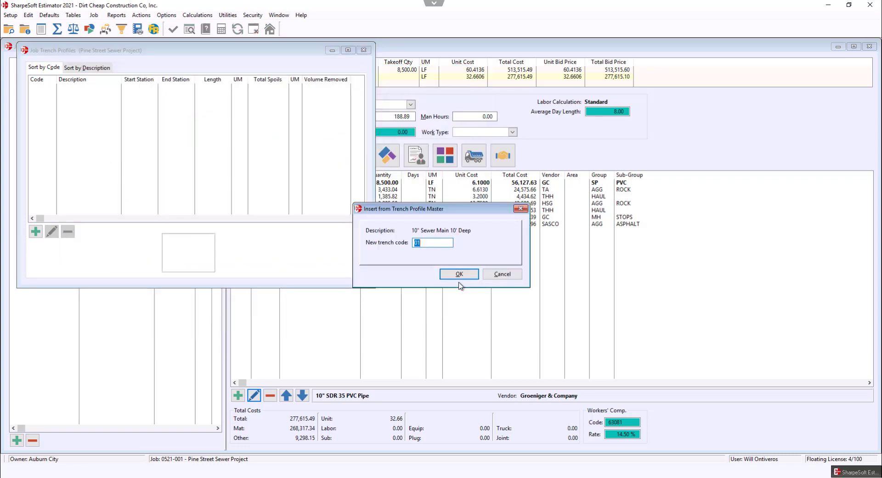
click(458, 273)
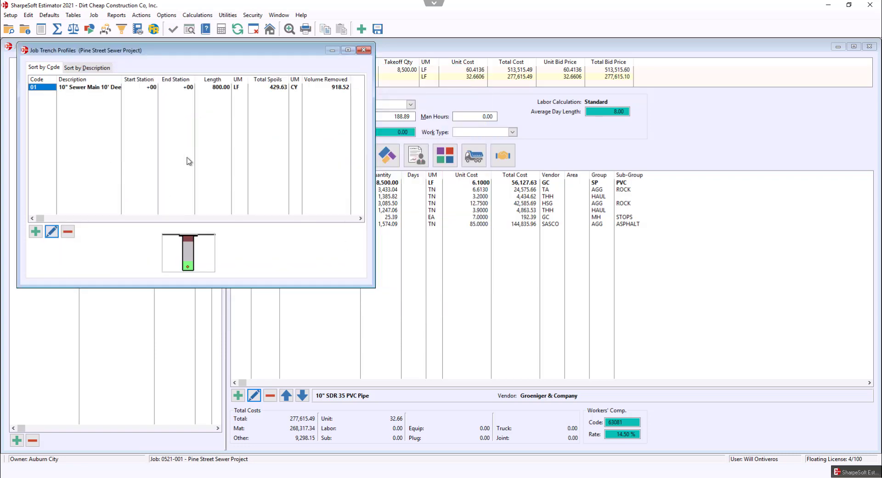
double_click(90, 90)
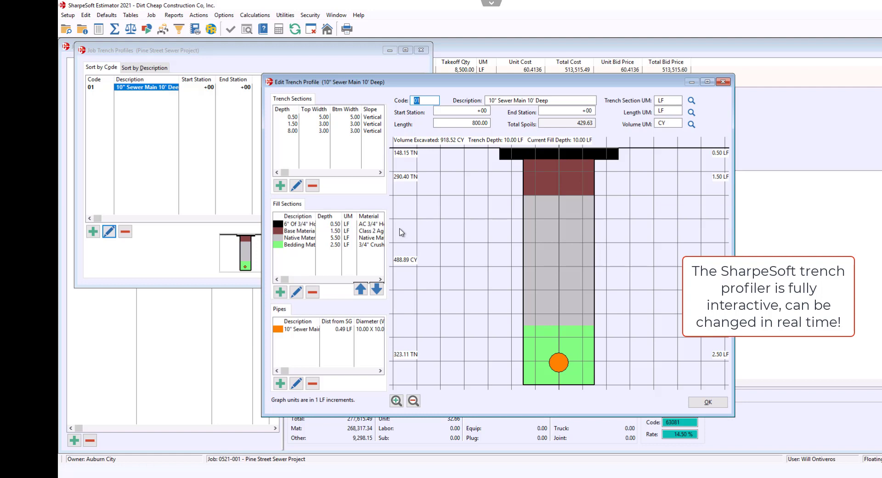
click(486, 123)
text(8,)
text(500)
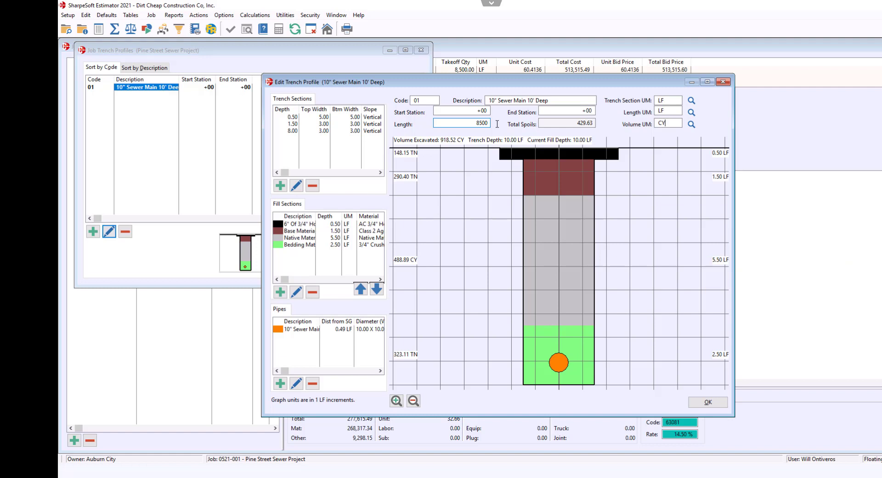
key(Tab)
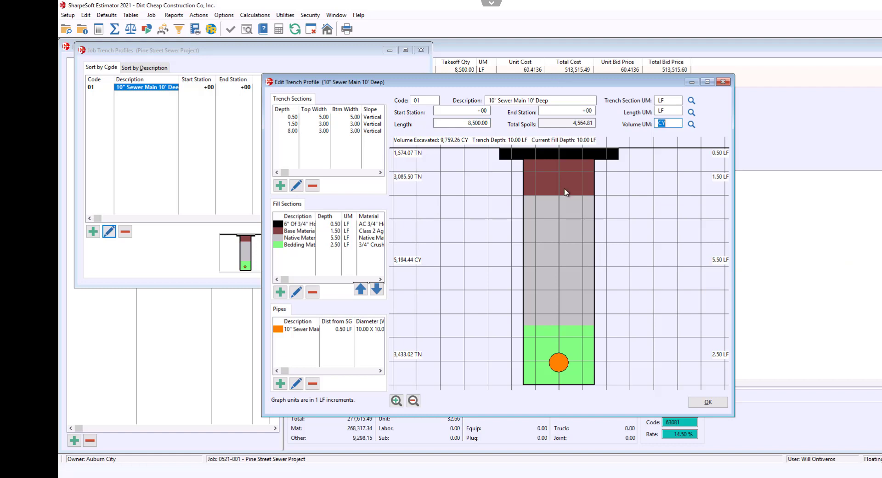
click(289, 245)
- Link the bedding fill section to bid item SI->01->8.1 with 3/4" Crush Rock For Backfill material
double_click(297, 246)
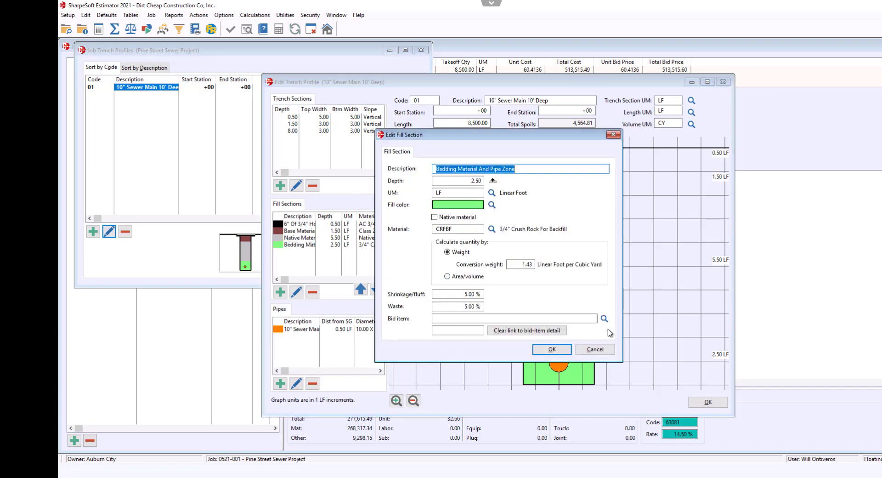
click(604, 319)
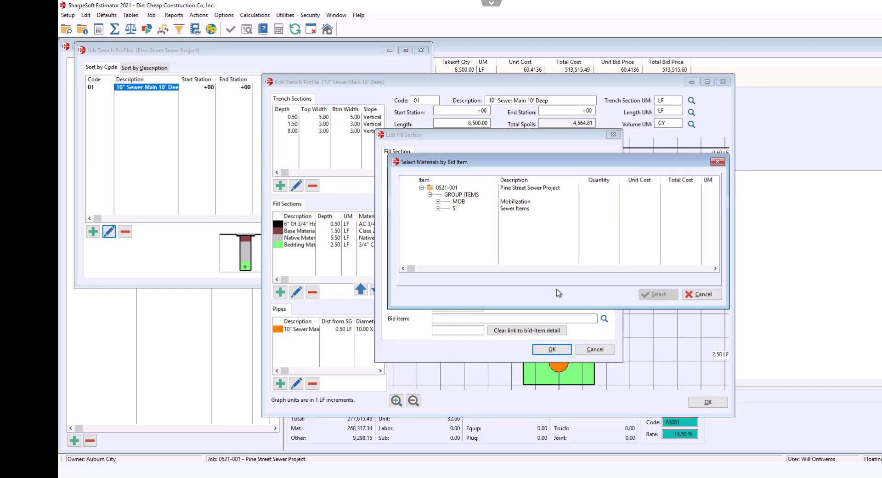
click(438, 209)
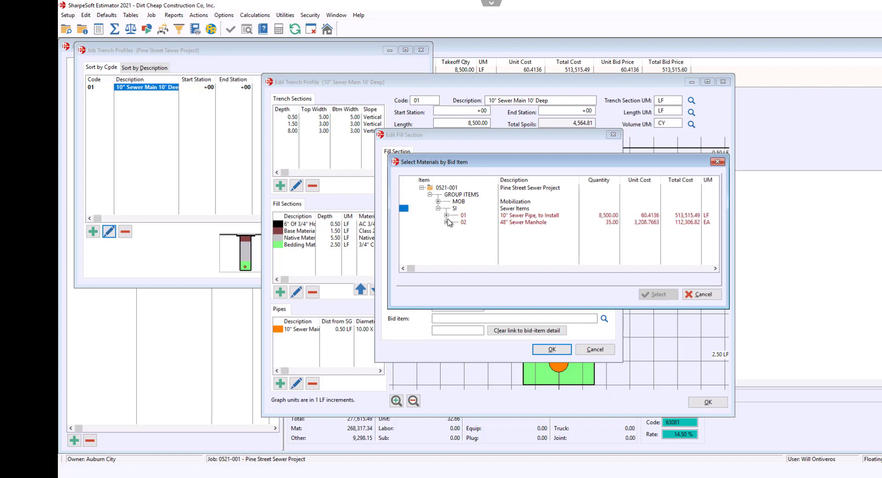
click(446, 215)
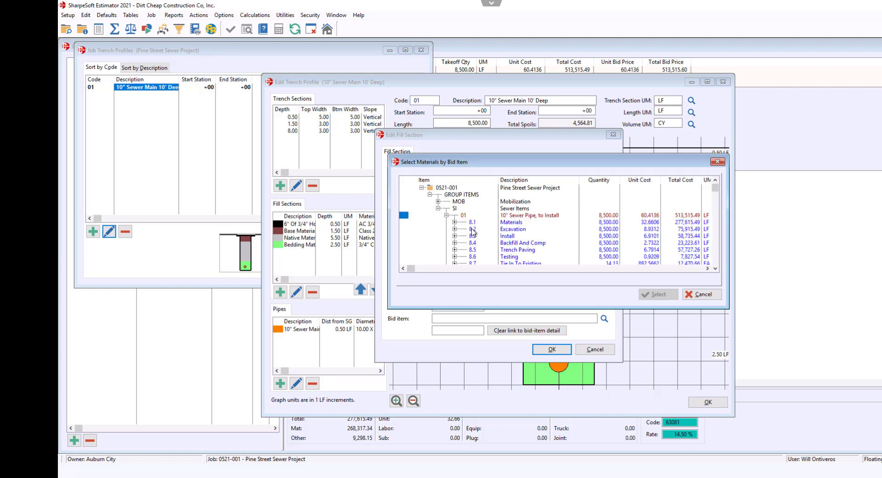
click(455, 223)
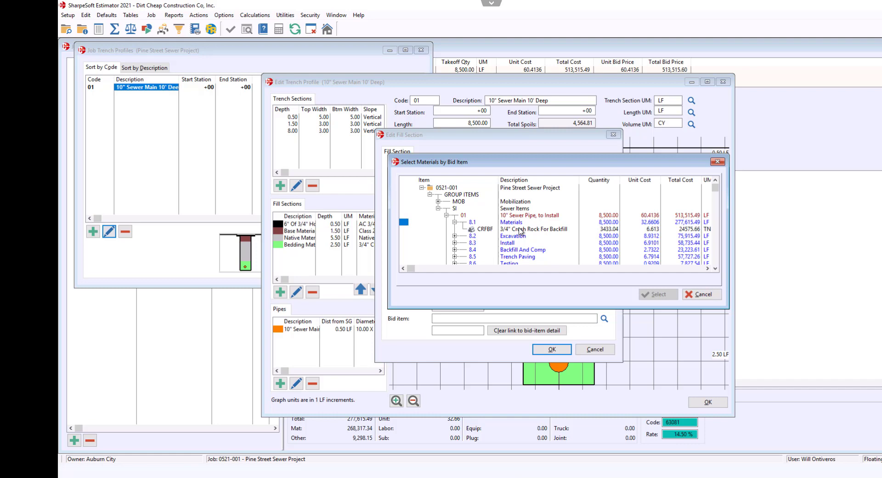
click(521, 229)
click(658, 294)
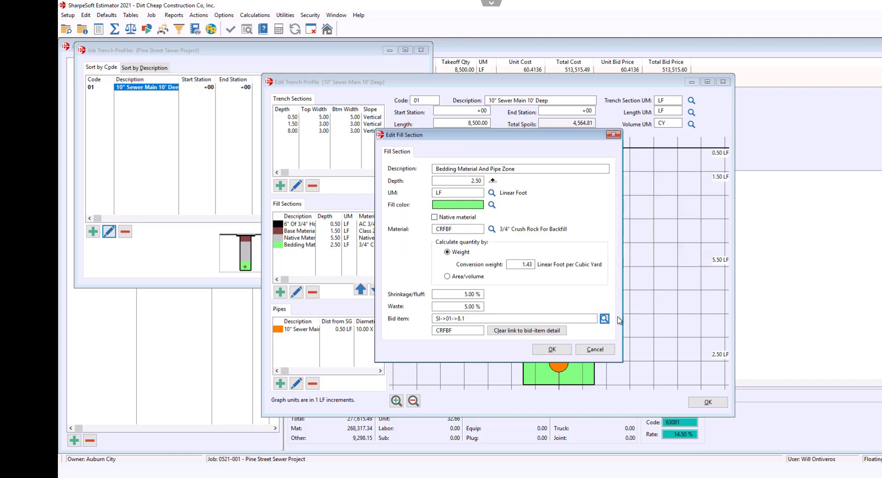
click(552, 349)
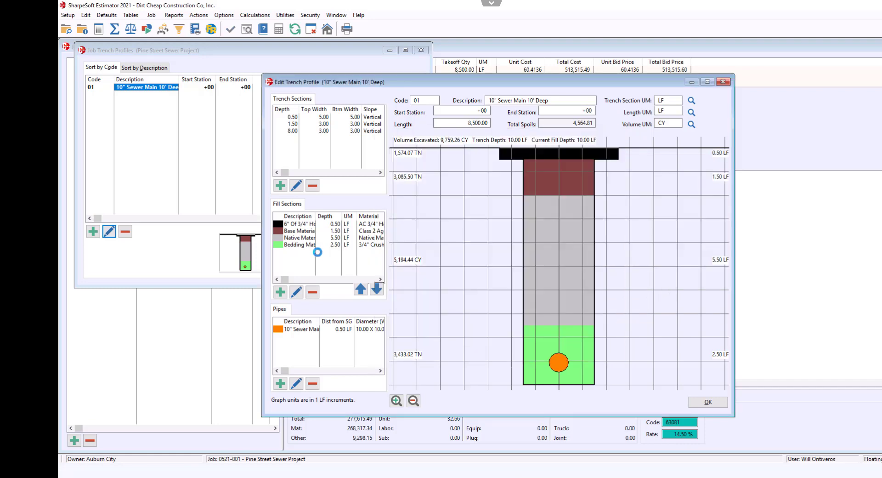
- Link the Base Material fill section to bid item SI->01->8.1 with Class 2 Agg Base material
click(303, 232)
double_click(304, 235)
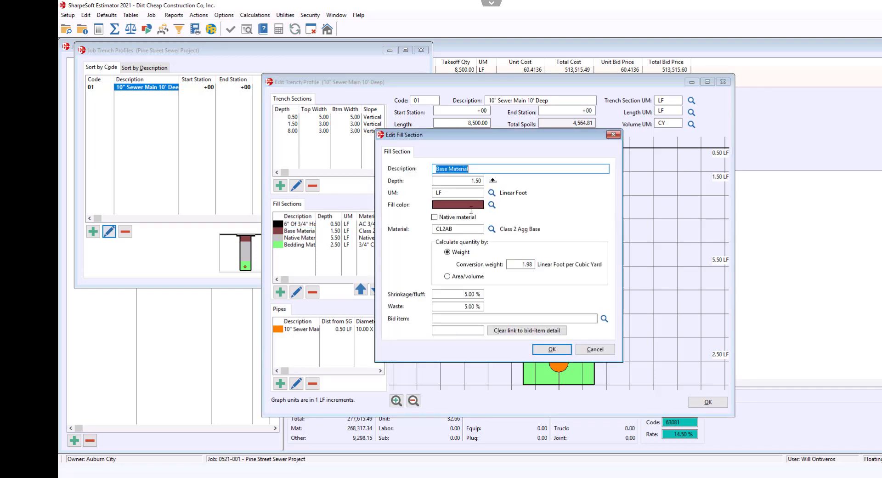
click(605, 318)
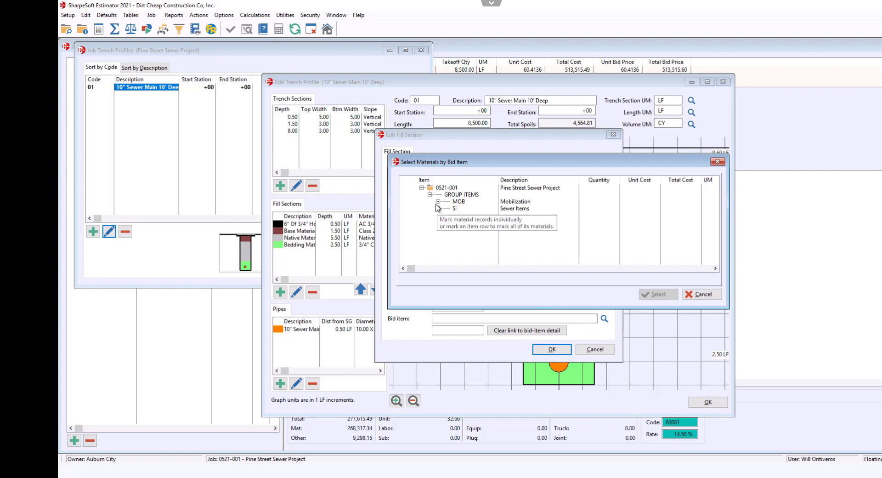
click(438, 208)
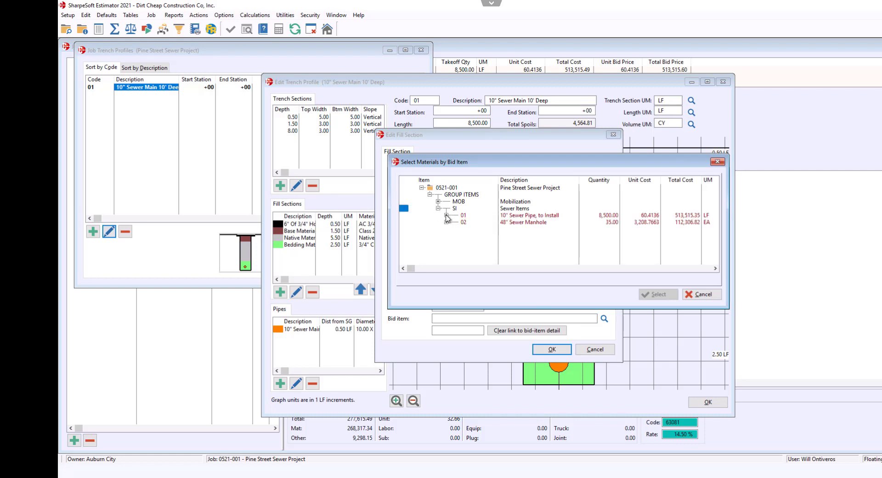
click(446, 215)
click(454, 222)
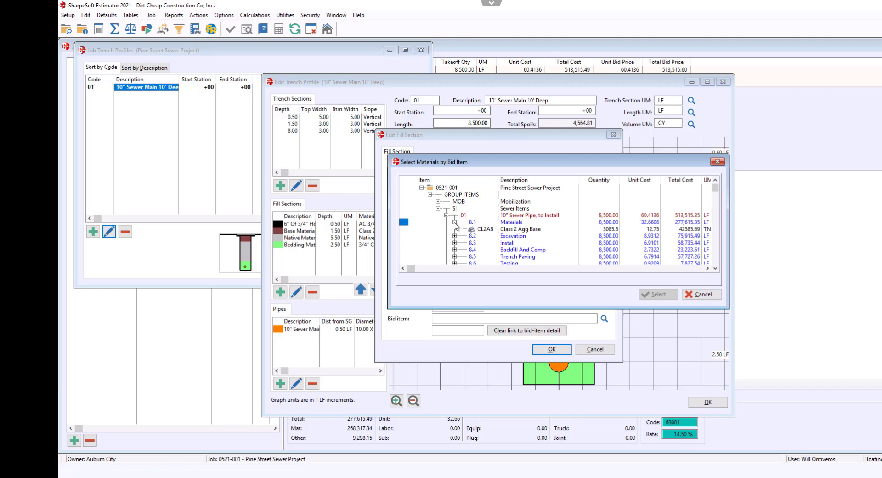
click(486, 229)
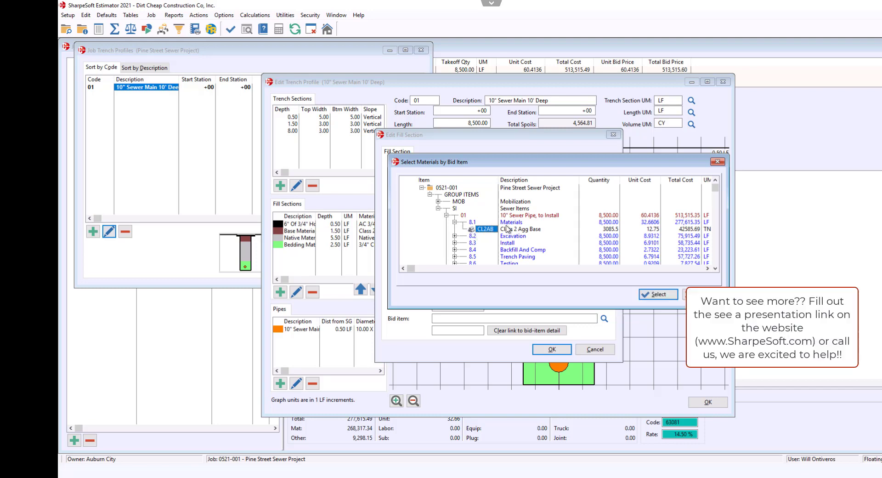
click(658, 294)
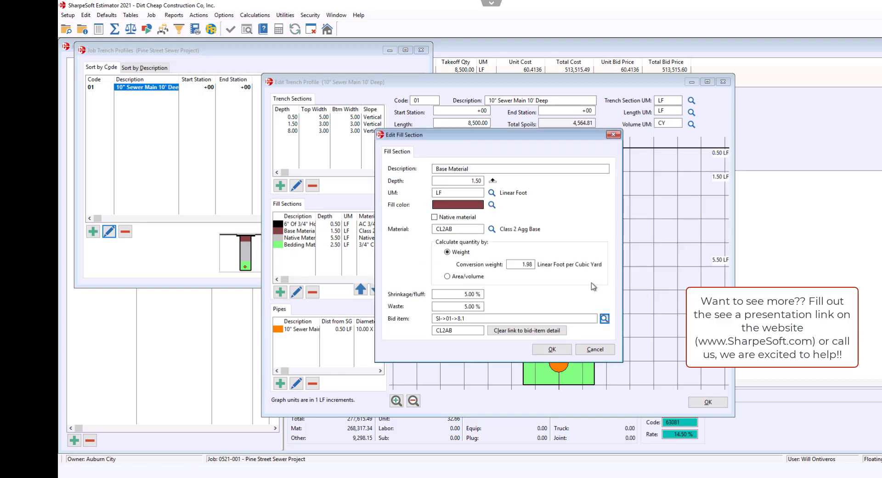
click(552, 349)
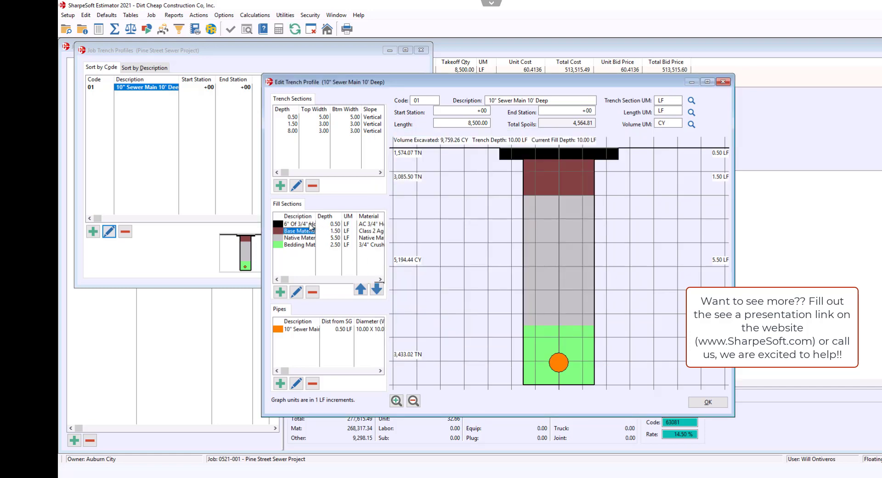
- Link the 6" Of 3/4" Hot Mix fill section to bid item SI->01->8.1 with AC 3/4" Hot Mix
click(311, 224)
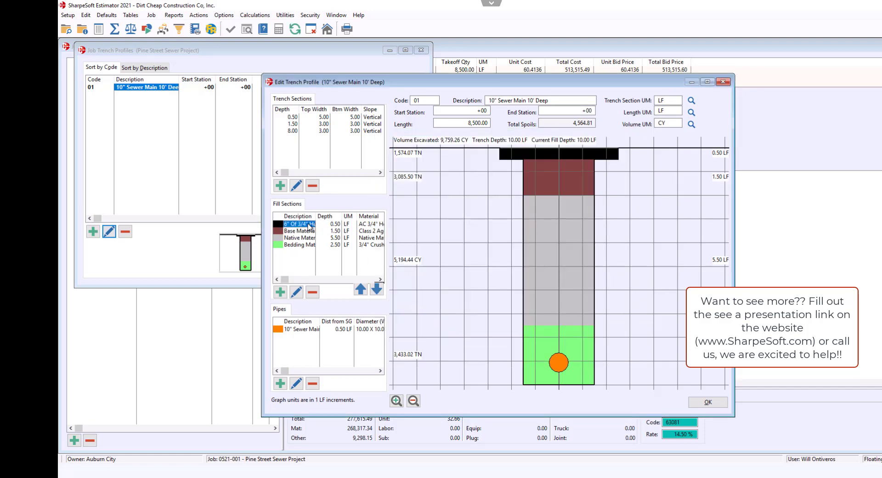
double_click(310, 225)
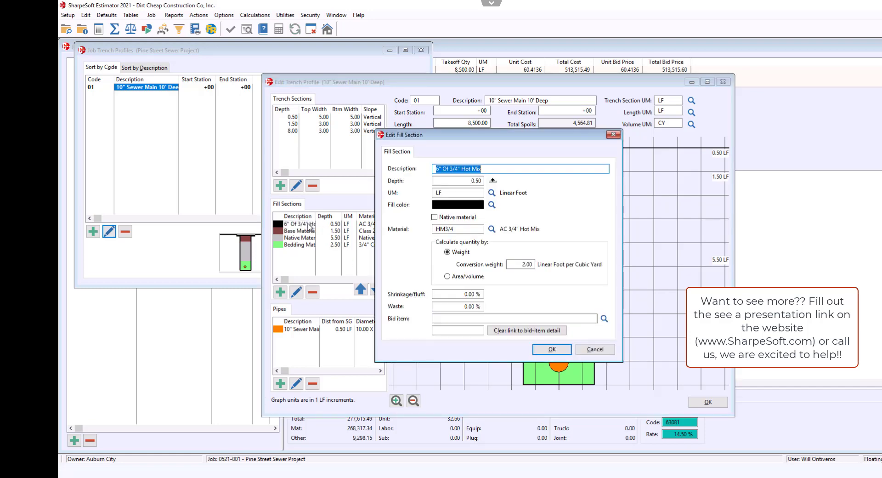
click(604, 318)
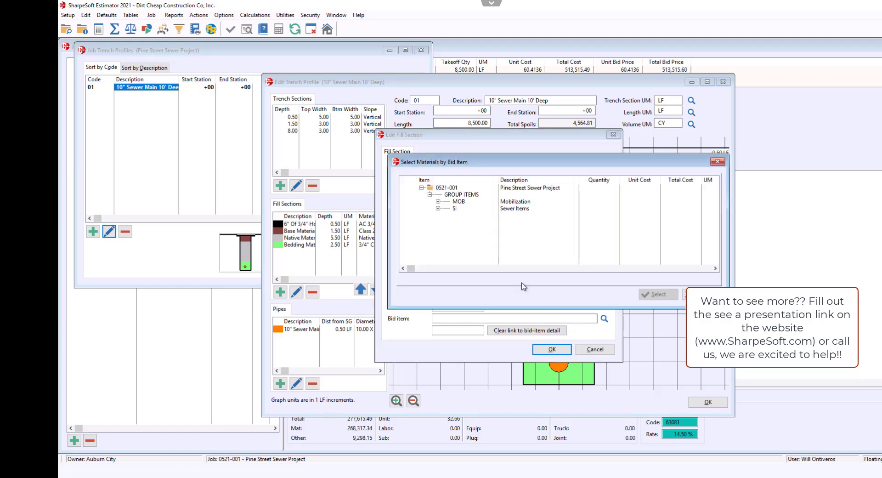
click(438, 208)
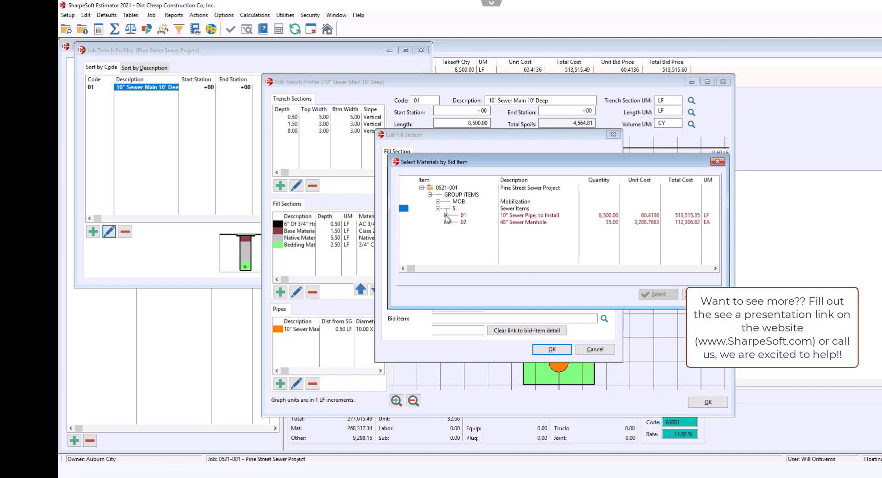
click(446, 215)
click(455, 222)
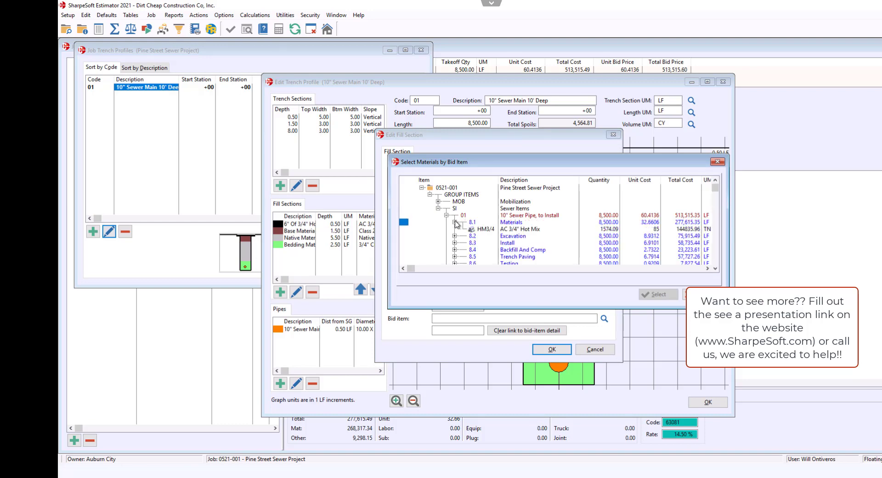
click(476, 229)
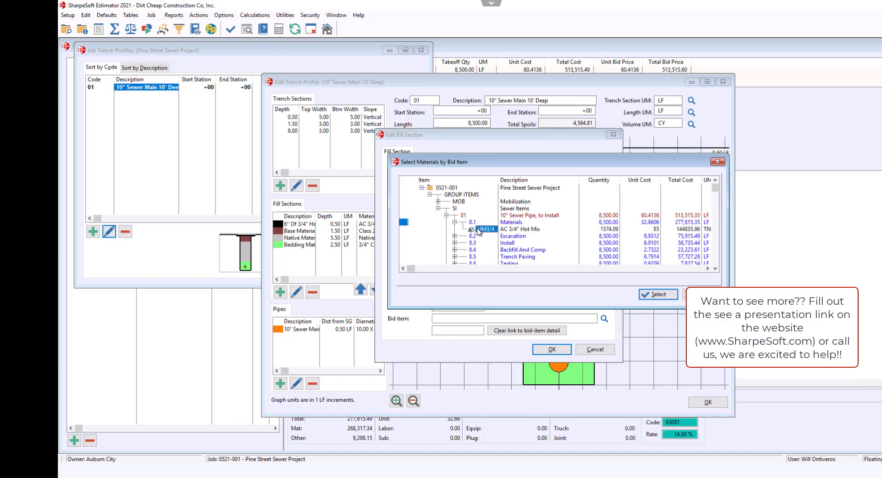
click(656, 295)
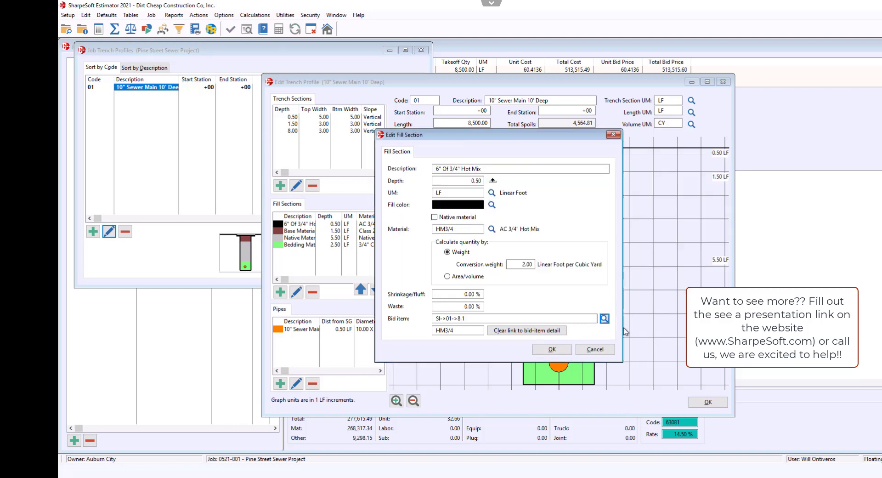
click(551, 349)
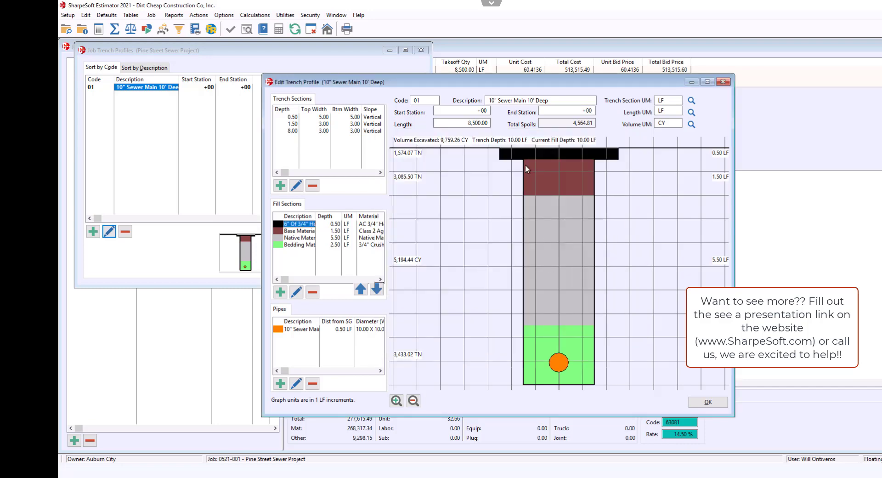
- Reshape trench 01 to 2.56 bottom and 5.31 top widths and save the profile
drag(523, 164, 532, 164)
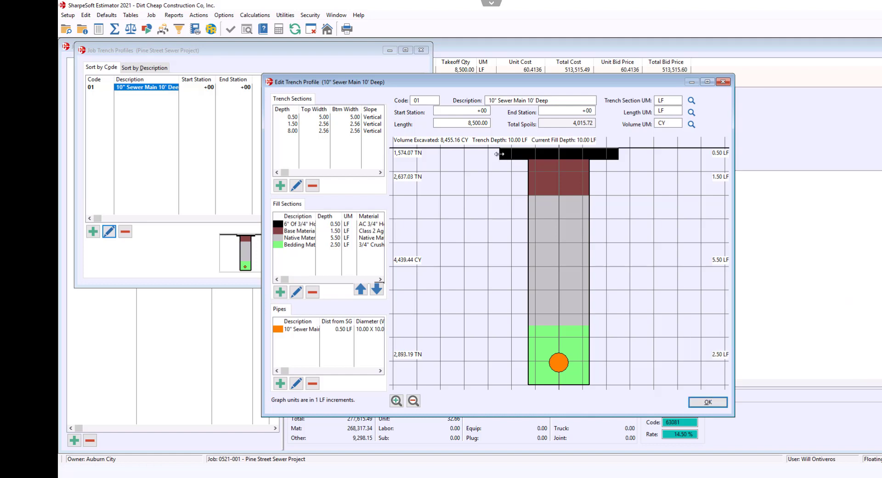
drag(499, 154, 495, 154)
click(708, 402)
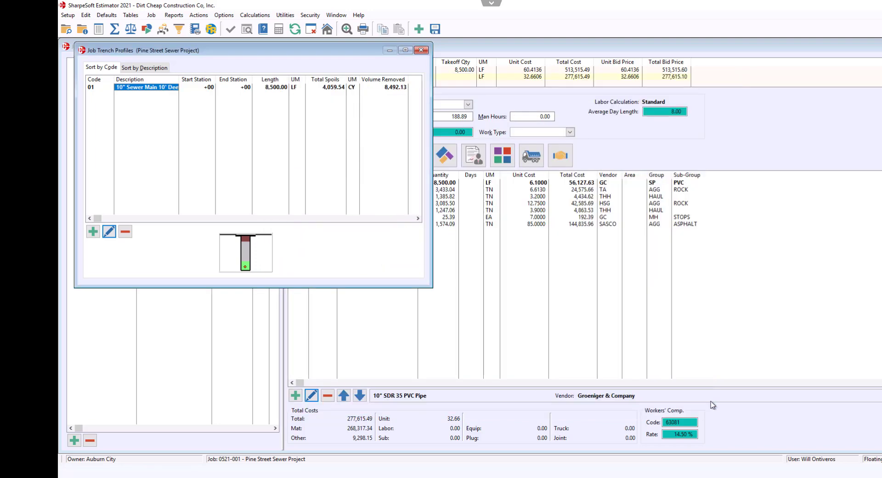
- Set the Crush Rock Haul quantity to 2,900 TN and Class 2 Ab Haul to 2,640 TN
click(421, 49)
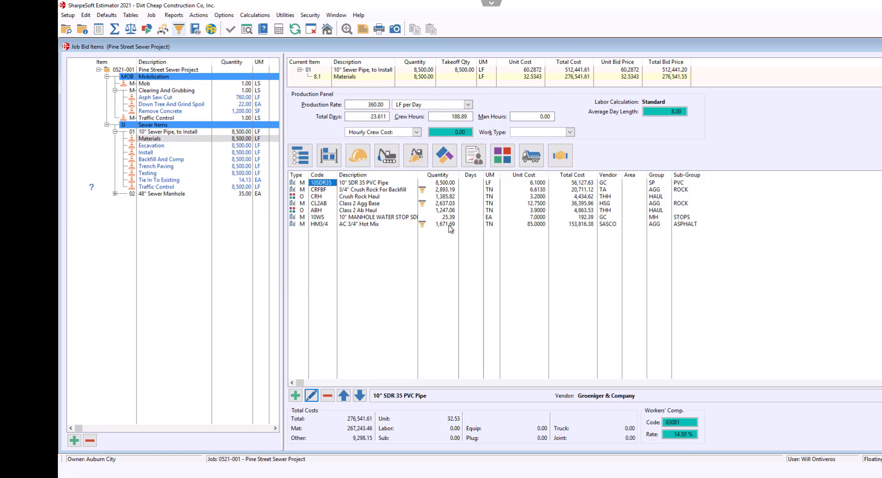
click(444, 197)
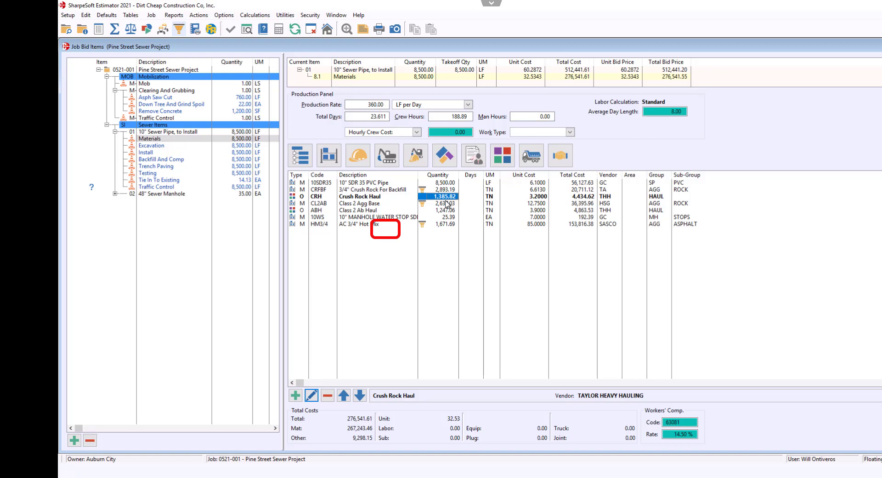
text(29)
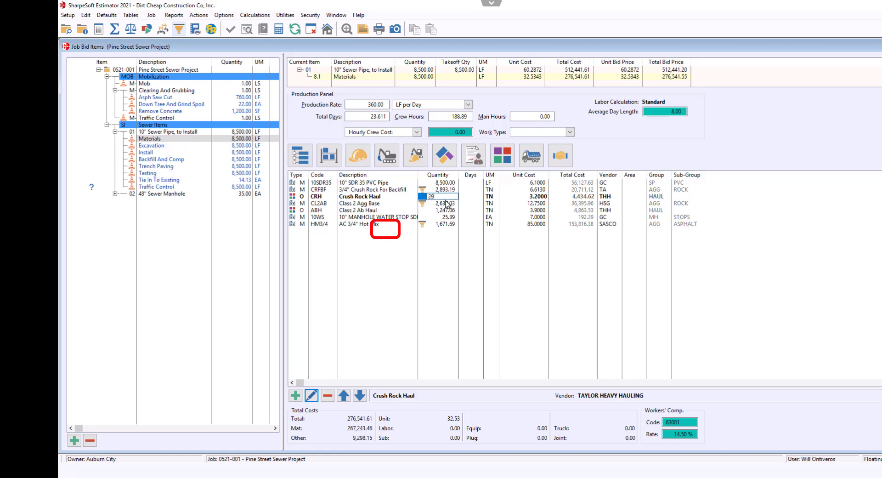
key(Return)
key(Down)
key(Down)
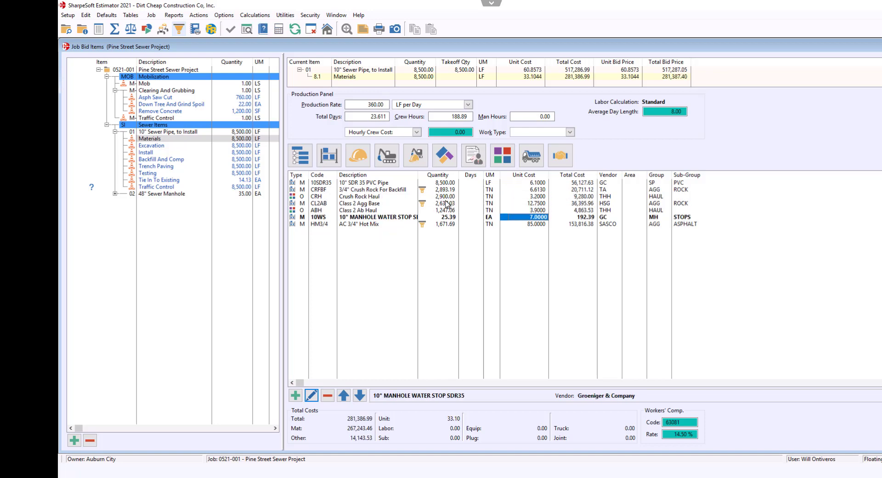
key(Up)
key(Left)
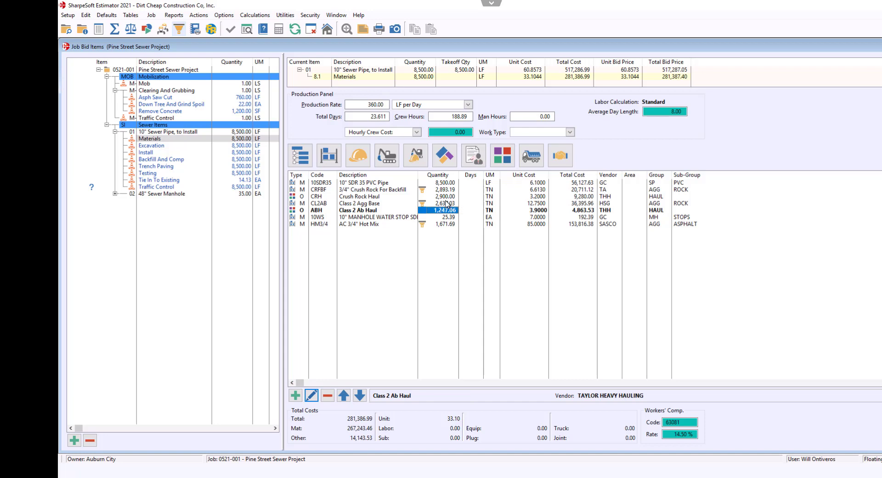
text(2,)
text(64)
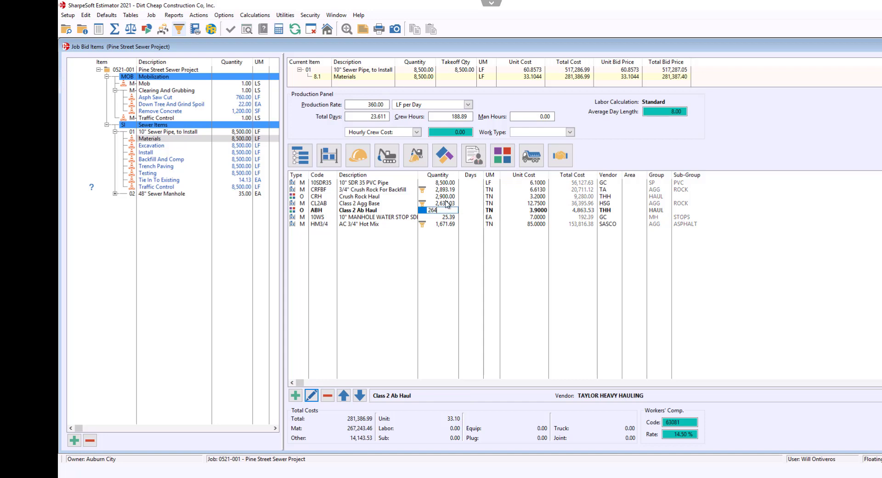
text(0)
key(Return)
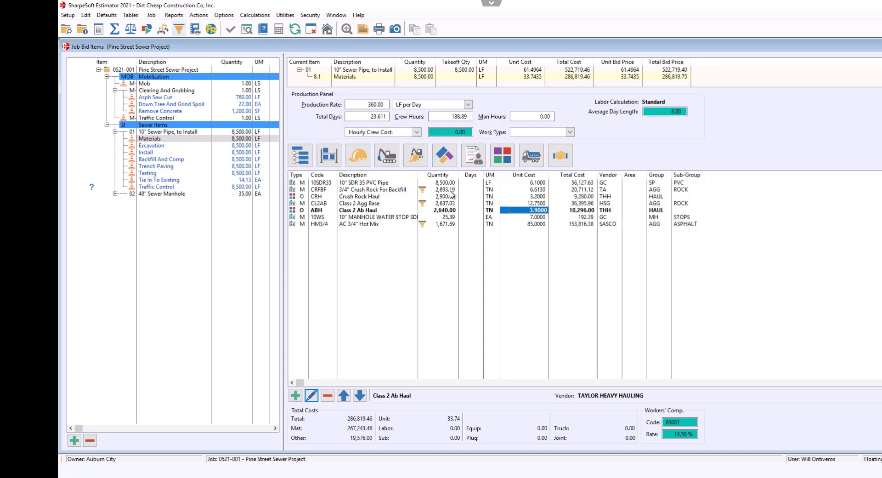
- Change the 3/4" Crush Rock For Backfill unit cost to 7.75 and apply it across the job
click(450, 191)
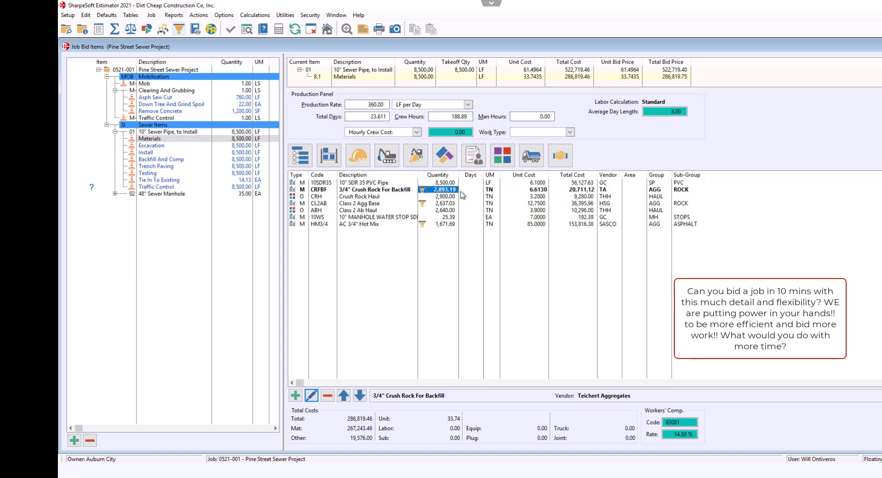
click(542, 192)
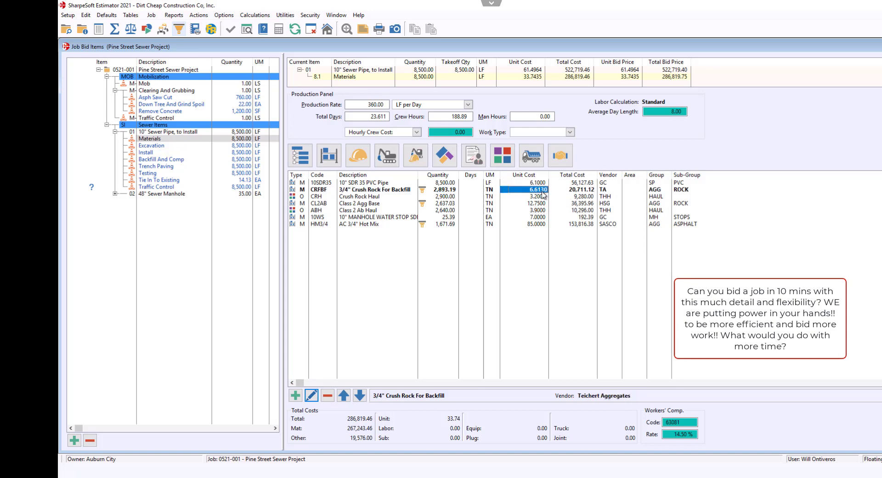
text(7.75)
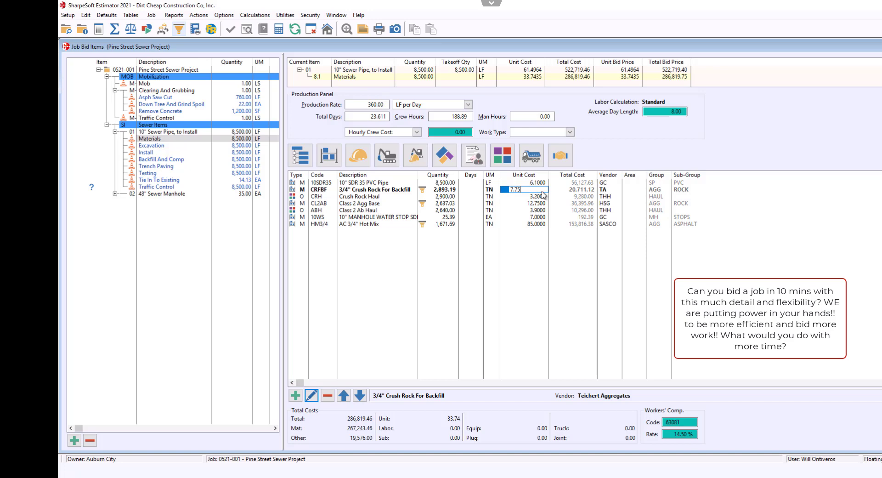
key(Return)
click(489, 235)
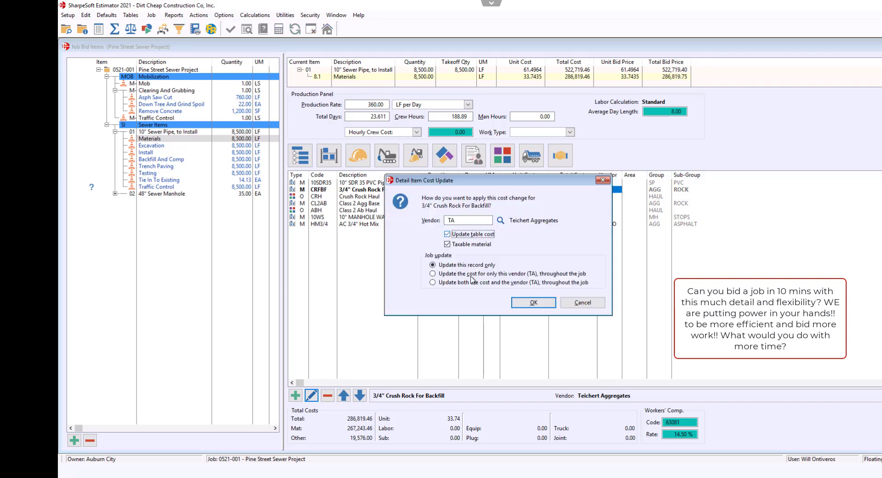
click(472, 282)
click(533, 304)
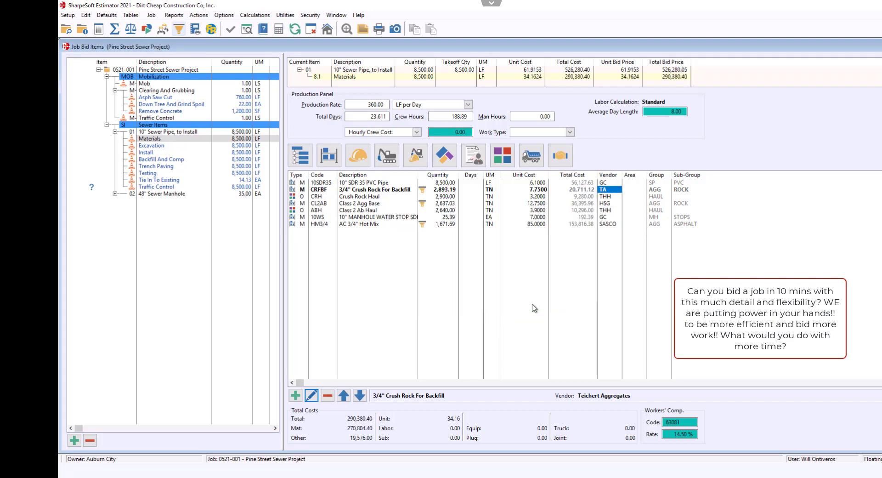
click(322, 192)
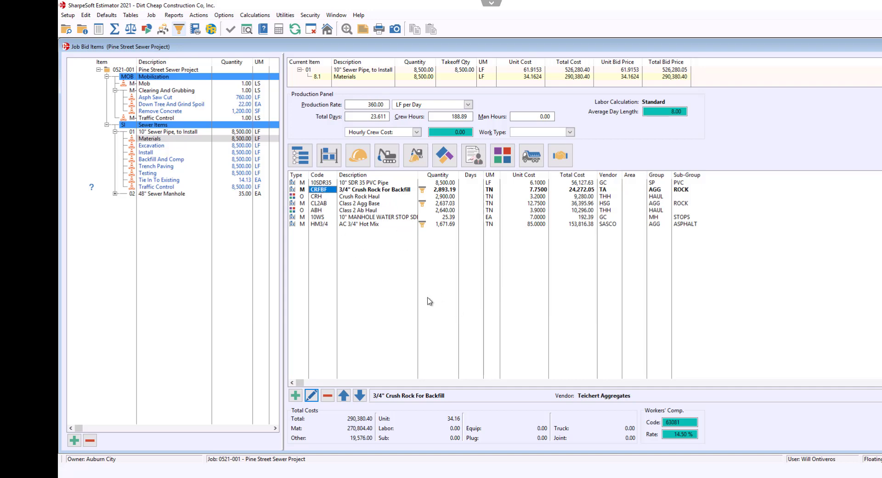
key(Escape)
key(Escape)
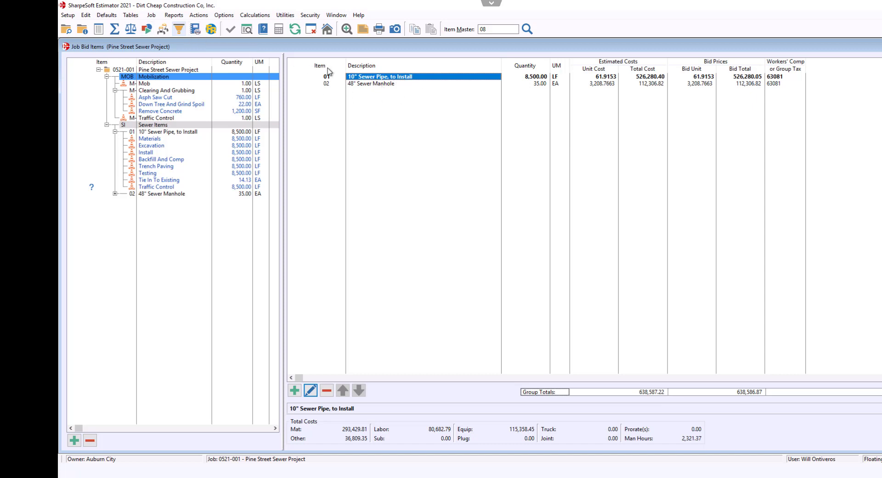
- Review Trench Paving, then set Excavation's production rate to 200 LF per day
click(183, 30)
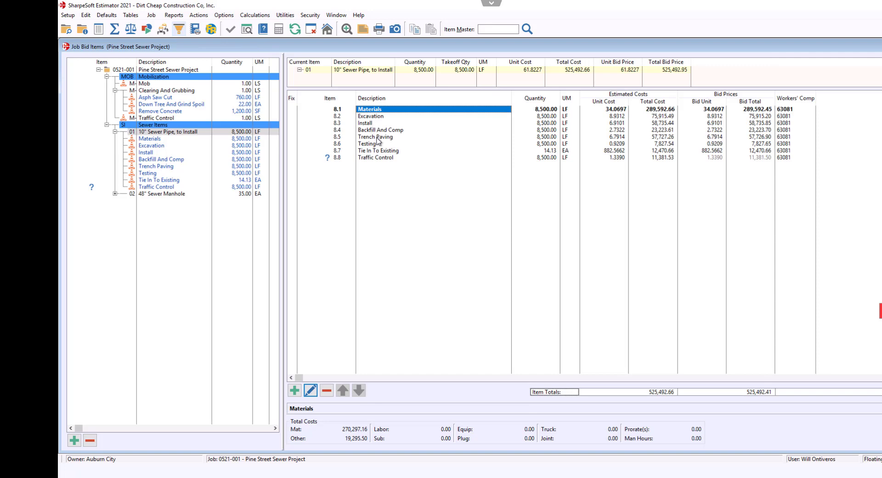
click(378, 137)
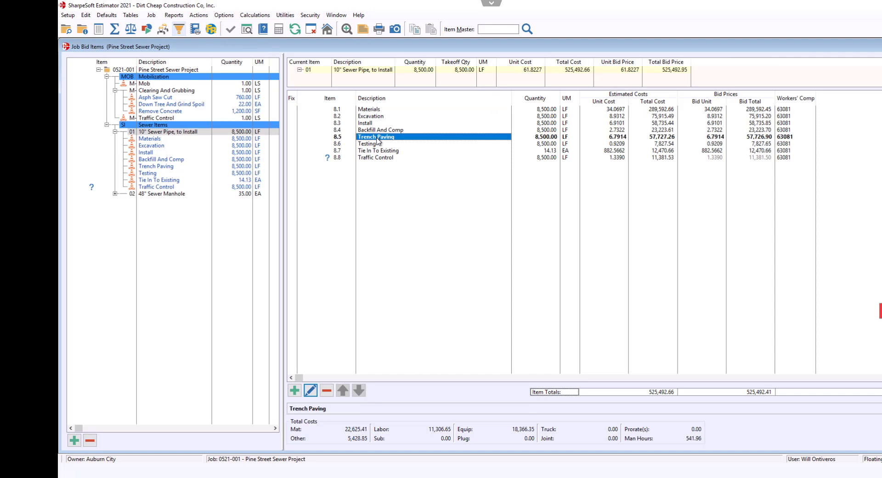
double_click(378, 138)
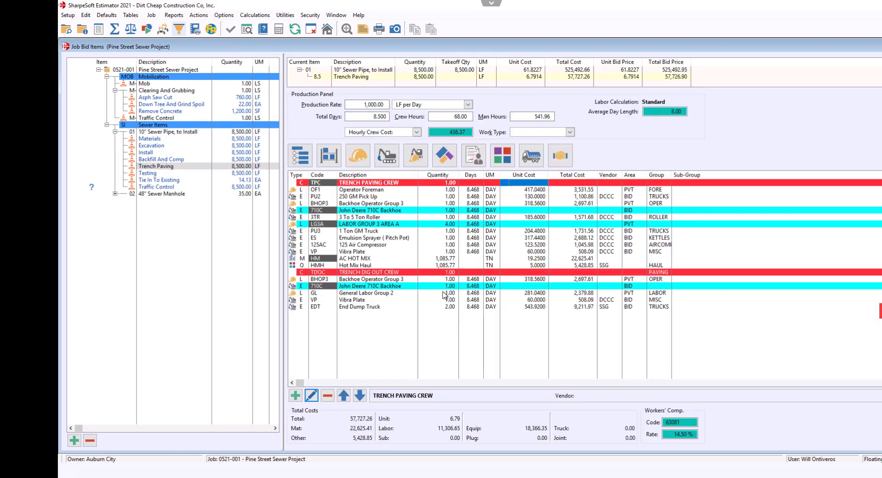
key(Escape)
click(367, 117)
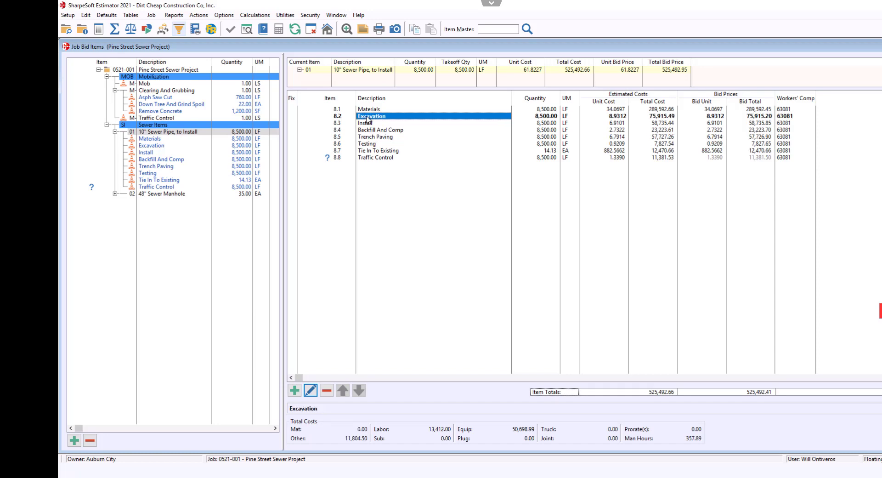
double_click(367, 117)
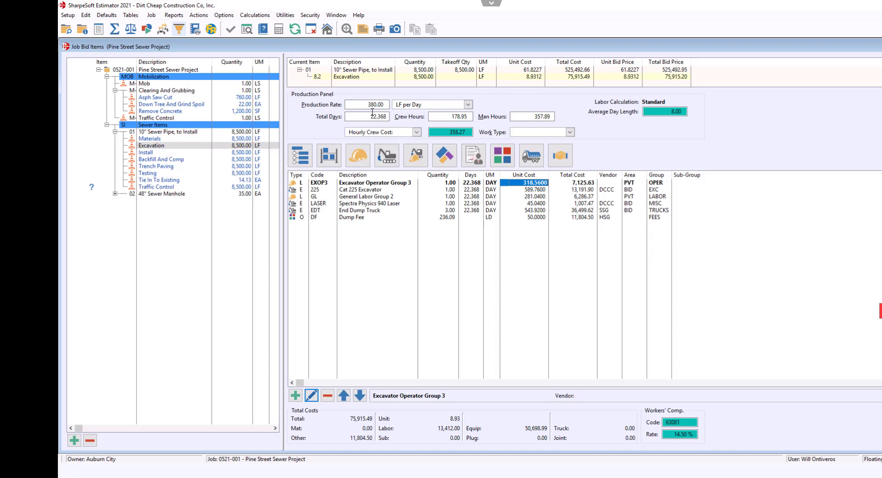
click(377, 104)
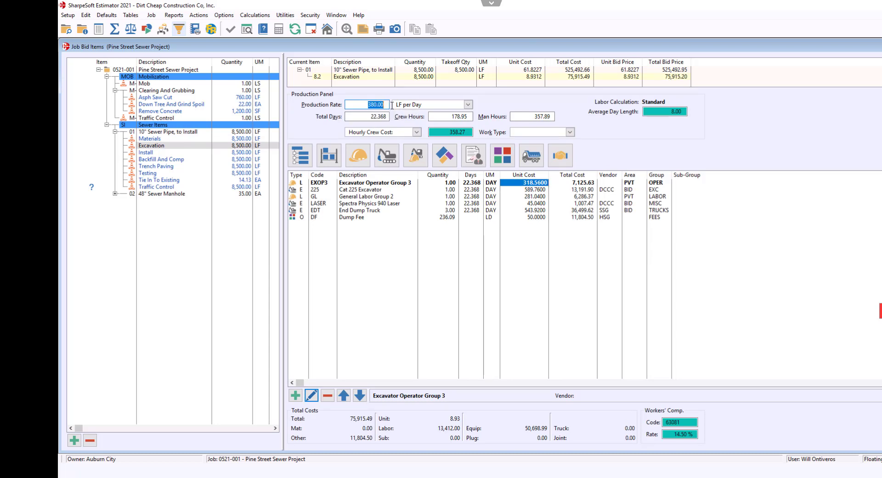
text(200)
key(Return)
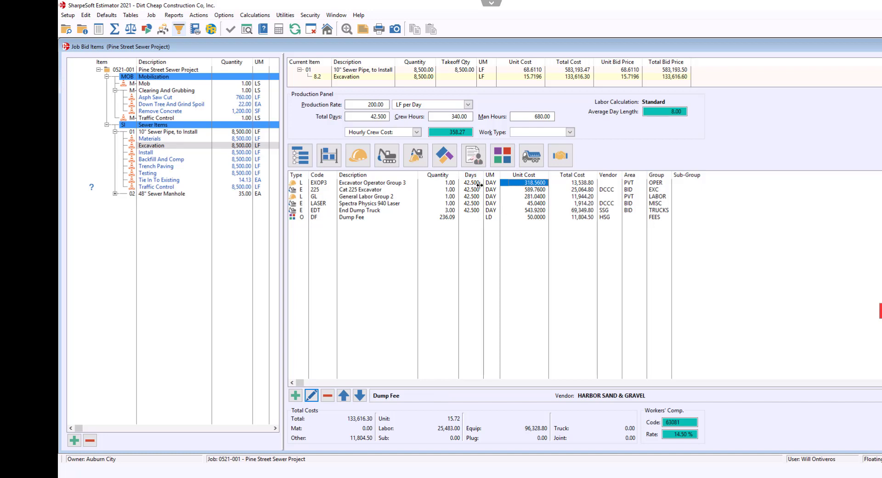
- Discard the End Dump Truck hauling calculation and return to the top-level bid item list
click(359, 211)
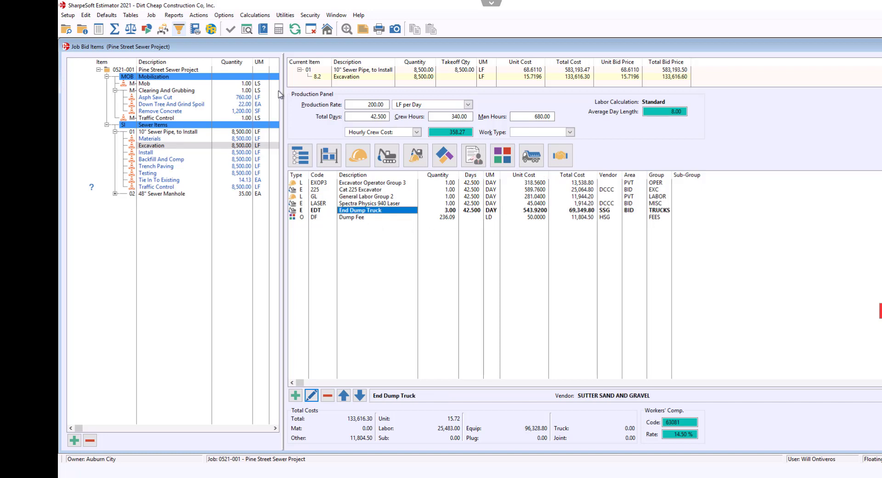
click(255, 16)
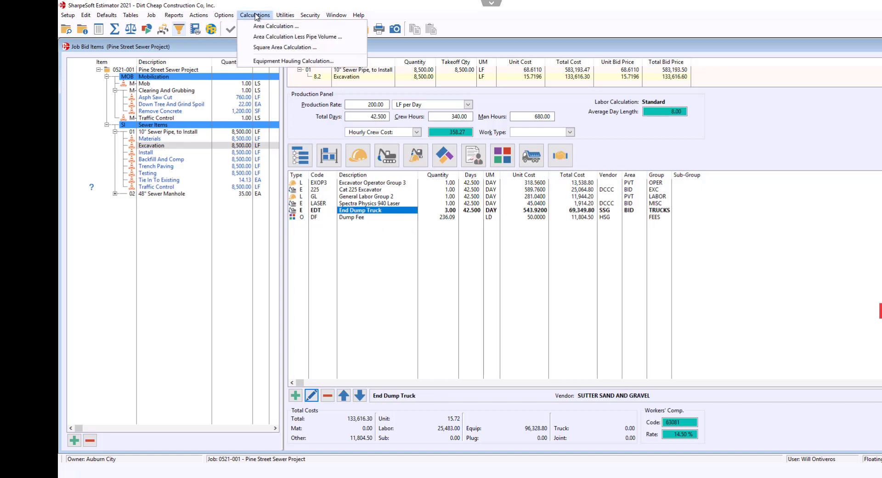
click(277, 61)
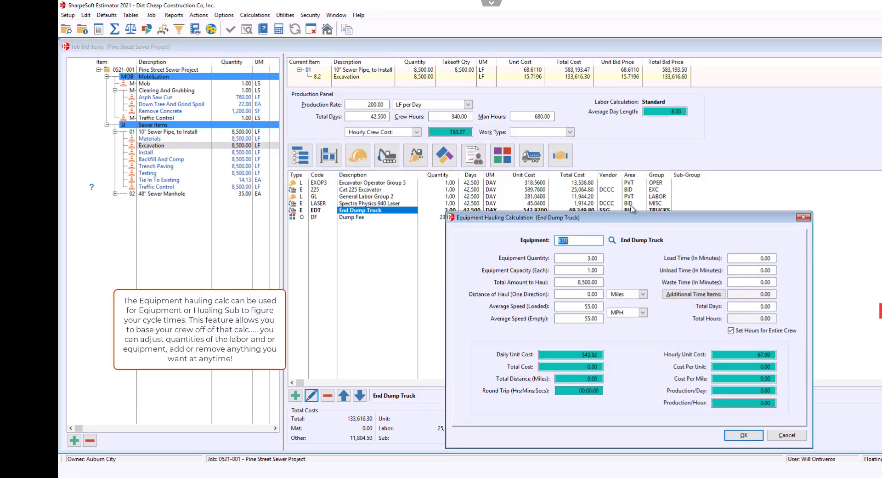
drag(633, 216, 594, 149)
click(759, 150)
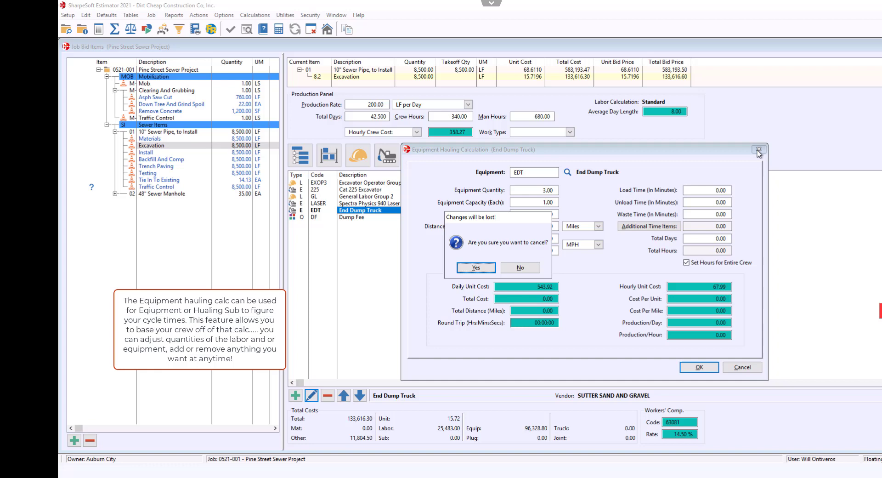
click(476, 267)
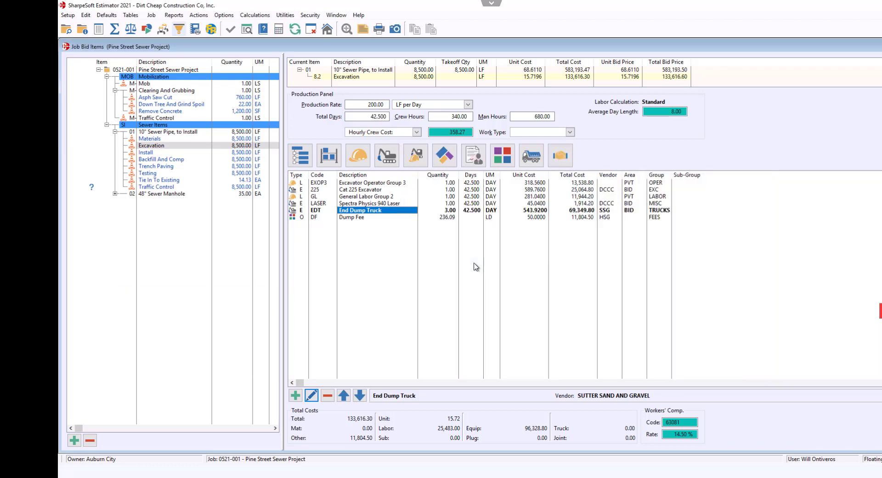
key(Escape)
key(Escape)
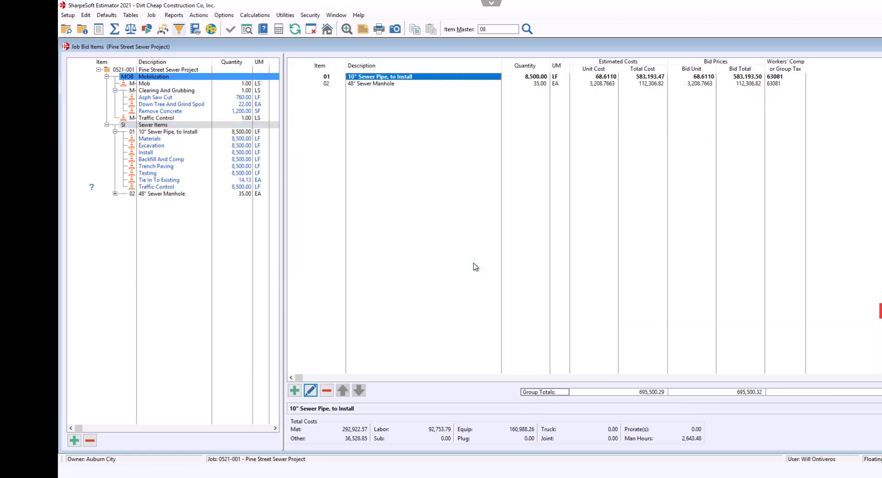
key(Escape)
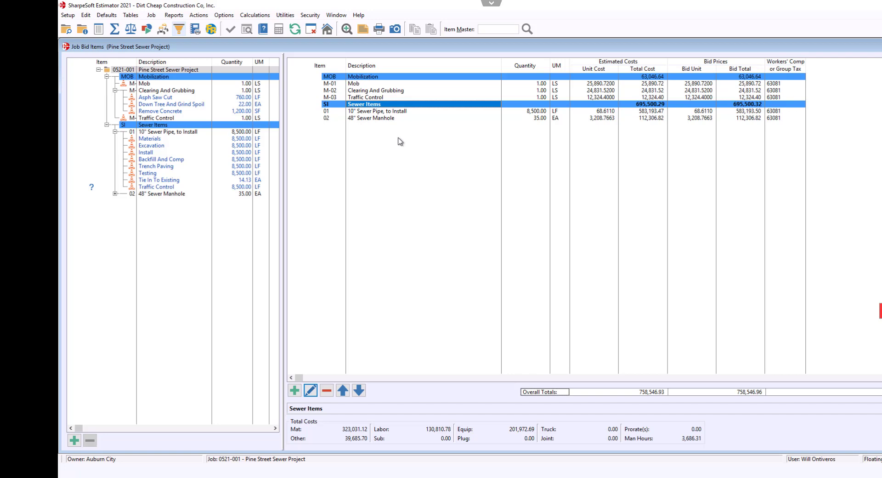
key(Escape)
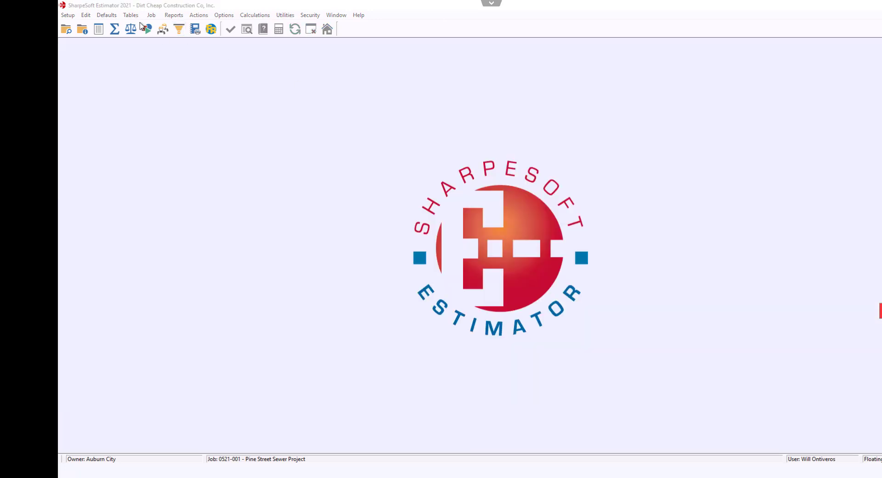
- Load the 5-12-4 markup configuration with a 20,000.00 permanent material markup
click(113, 32)
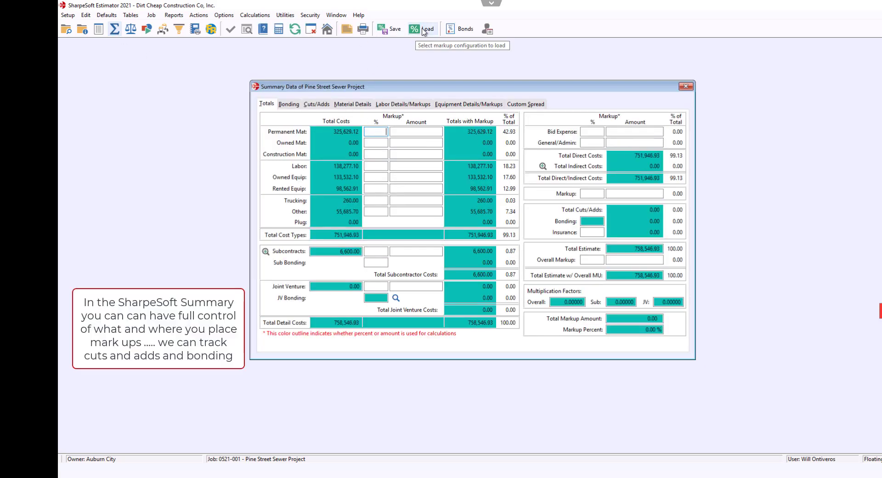
click(429, 135)
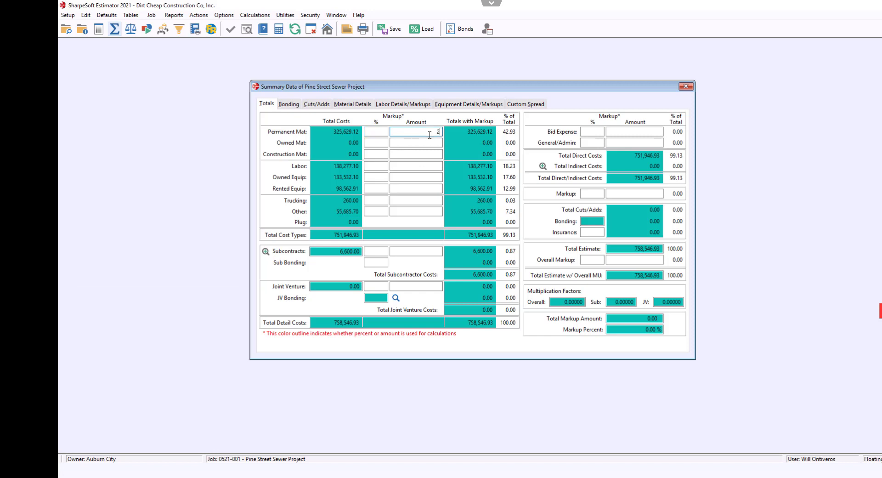
key(Tab)
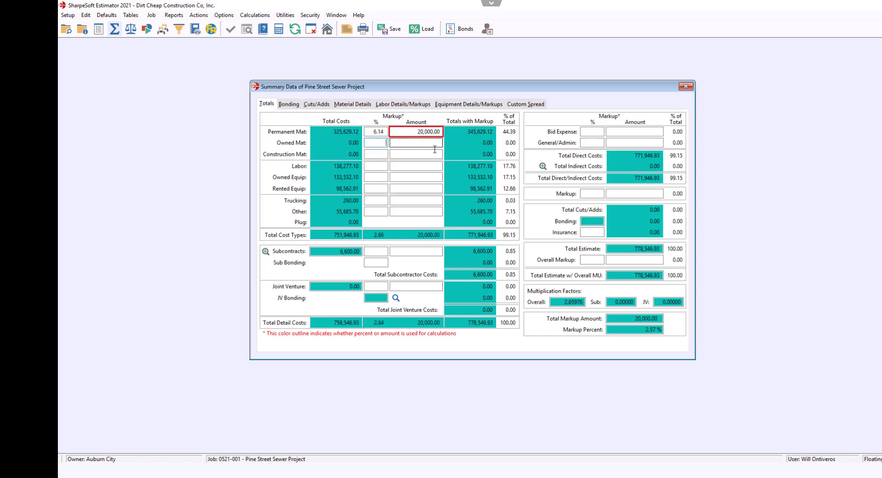
click(427, 30)
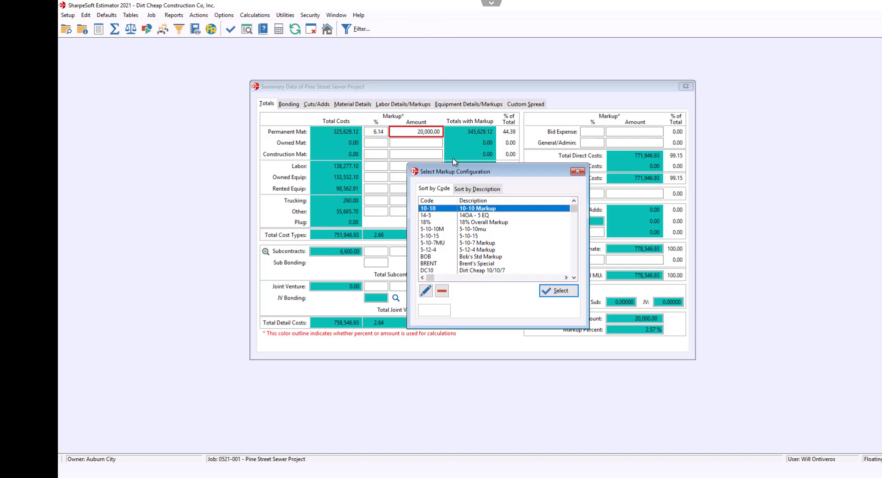
double_click(480, 250)
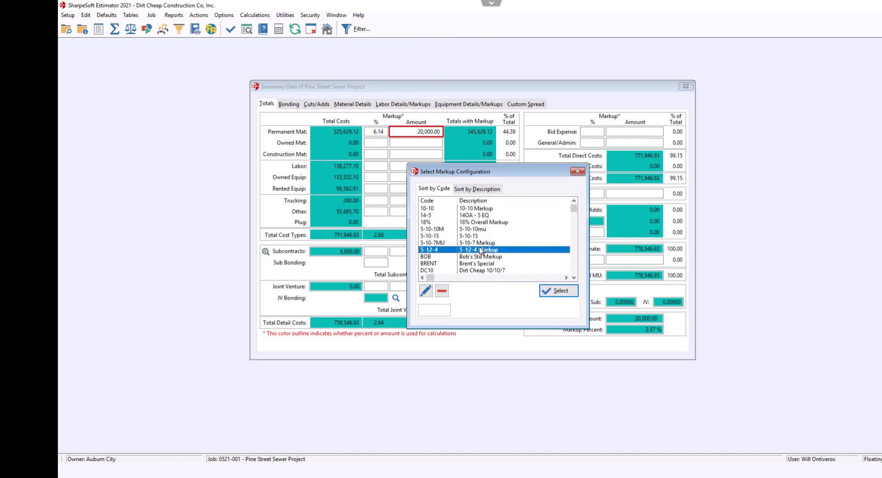
click(411, 131)
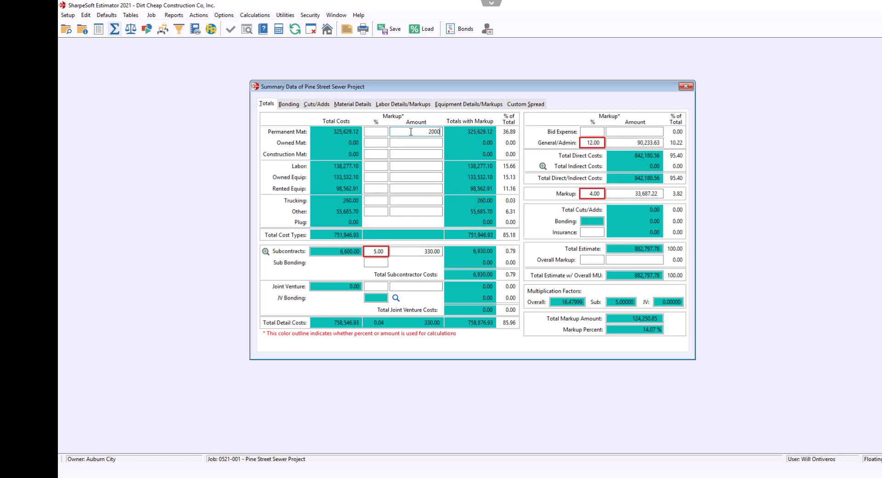
key(Tab)
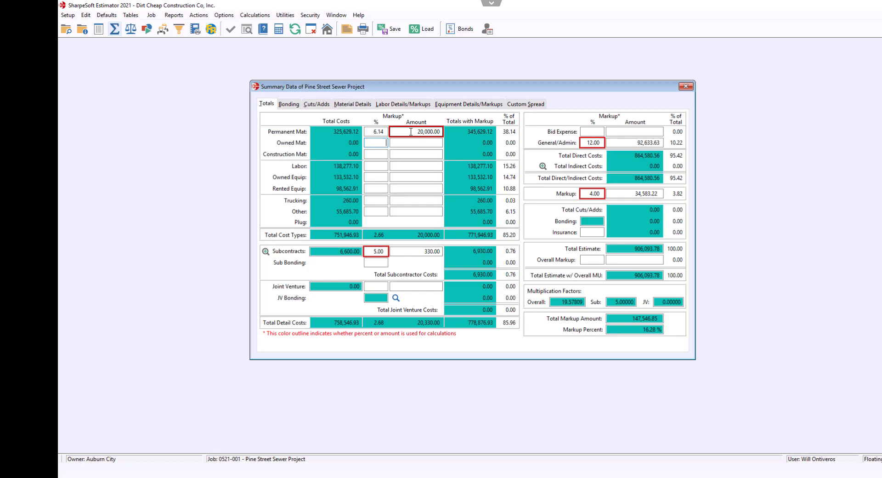
- Set the overall markup to 10% and open the Rounding Sheet
click(593, 260)
text(2)
key(Tab)
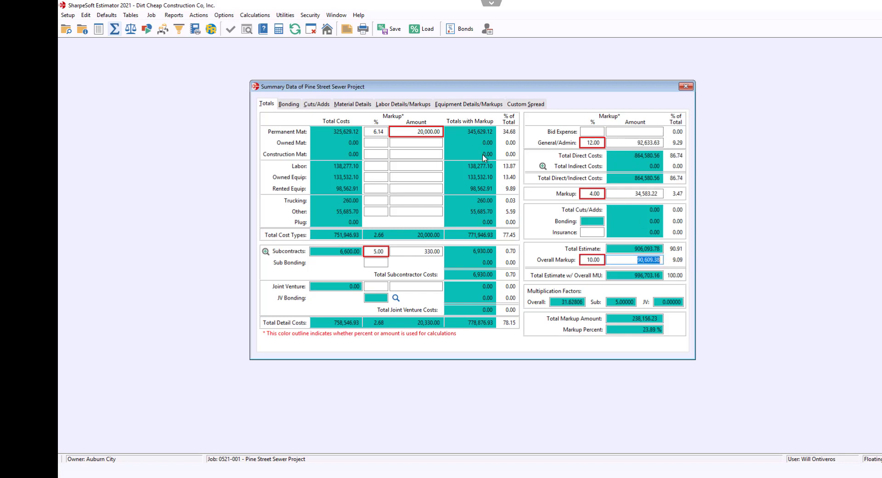
click(130, 28)
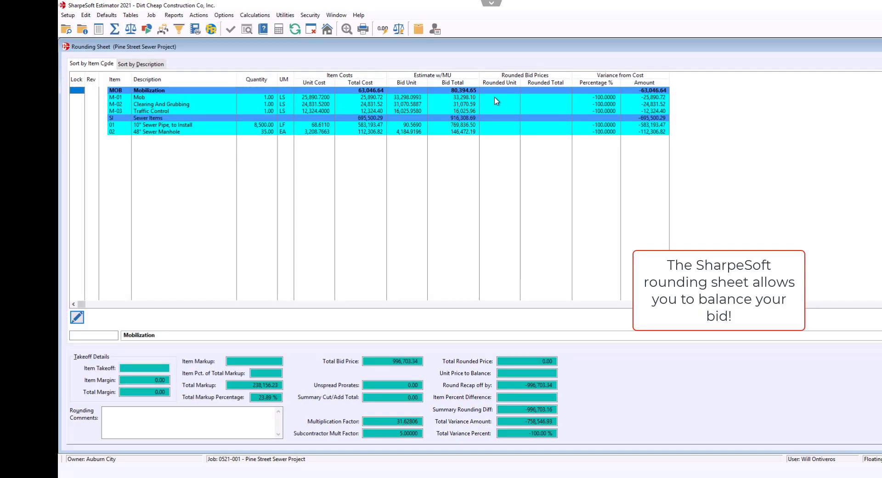
- Set the Mob item's rounded unit price to 45,000 and lock it
click(495, 98)
click(496, 98)
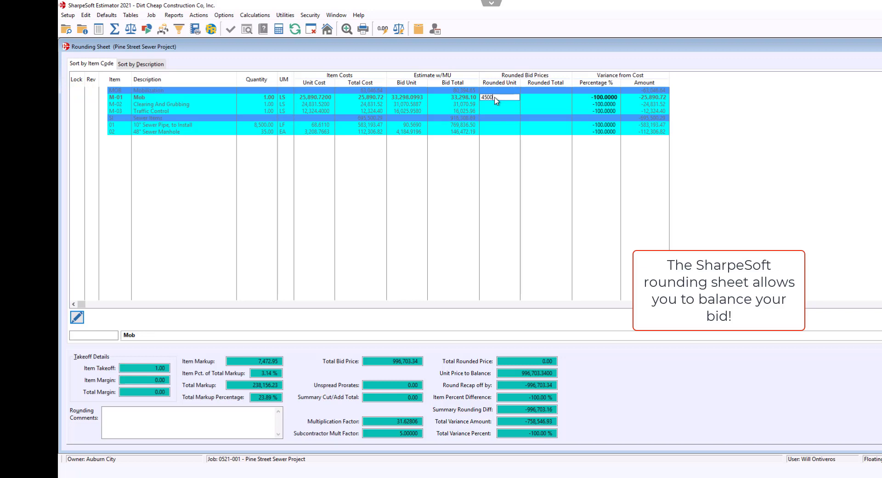
text(45000)
key(Return)
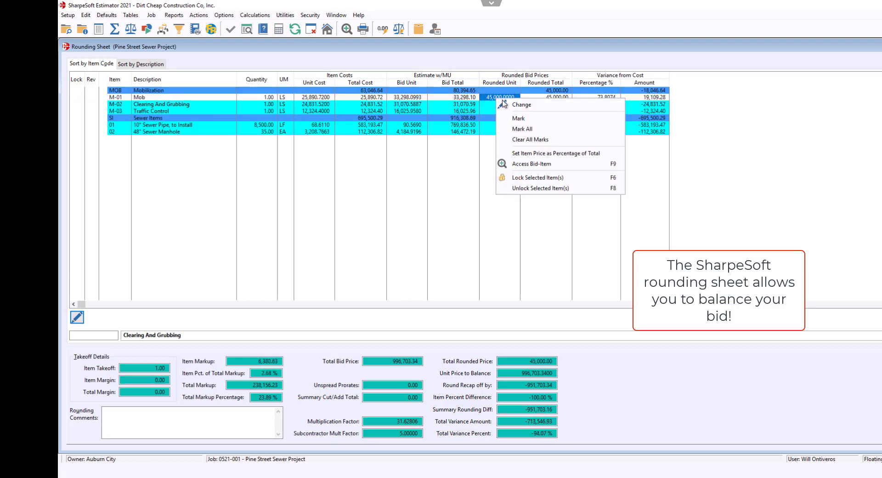
right_click(496, 99)
click(532, 178)
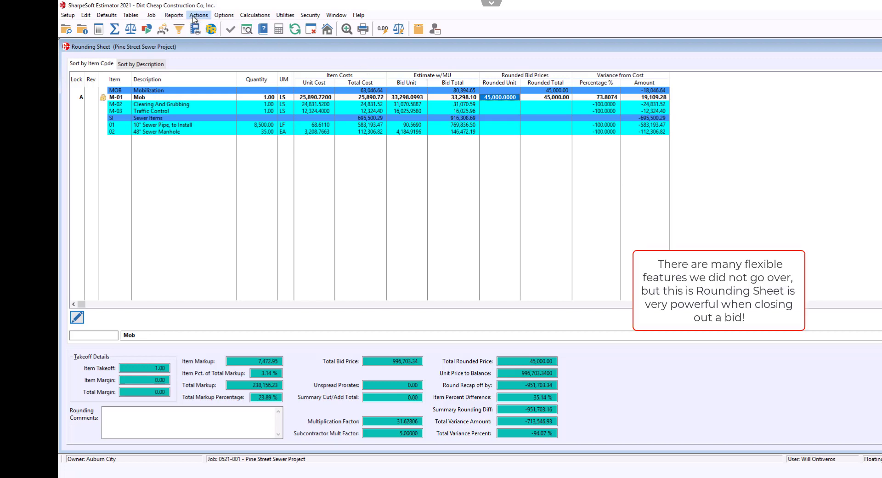
- Reset the rounding sheet and auto-balance the remaining total across unlocked items
click(197, 15)
click(212, 47)
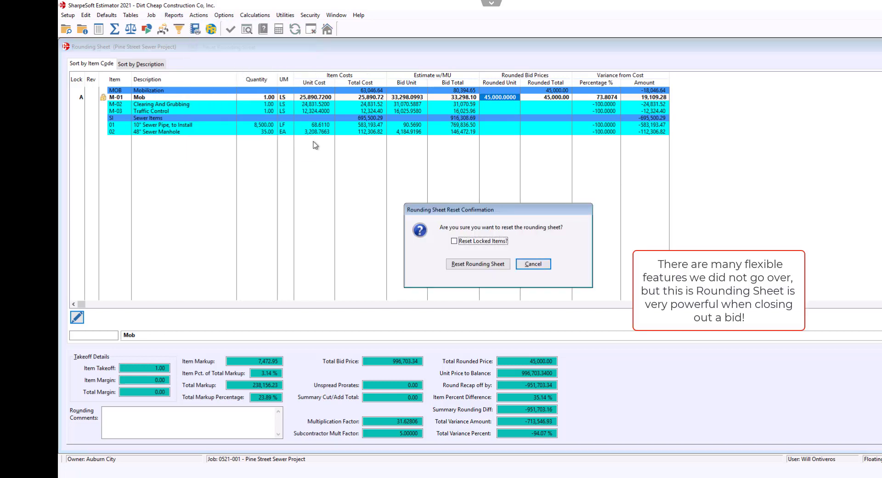
click(473, 265)
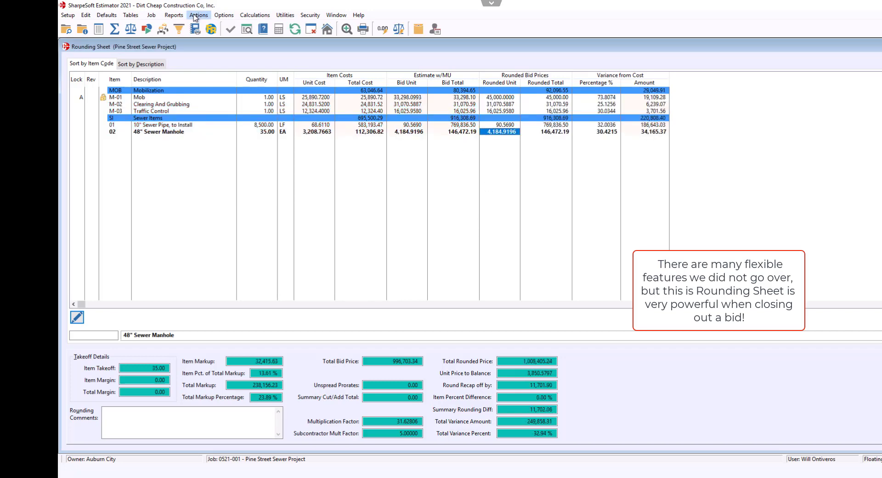
click(193, 16)
click(215, 36)
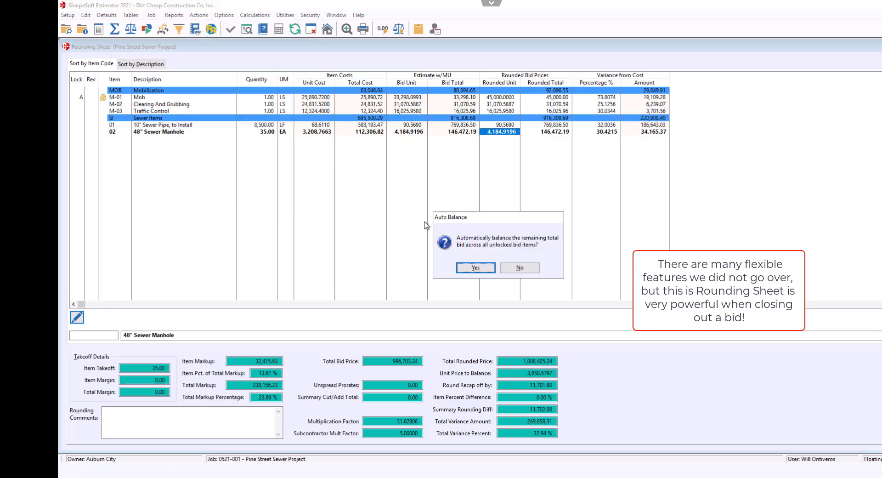
click(476, 268)
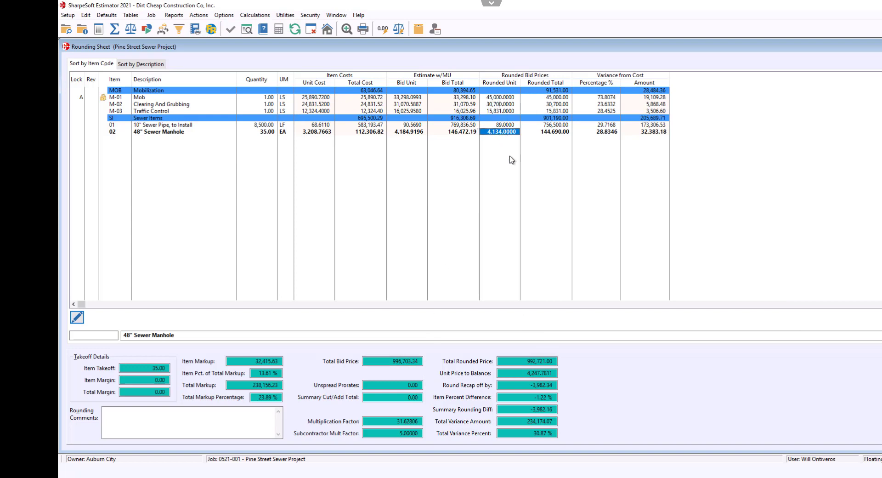
- Round Traffic Control to 20,000, bringing the rounded total to 996,890.00
click(504, 125)
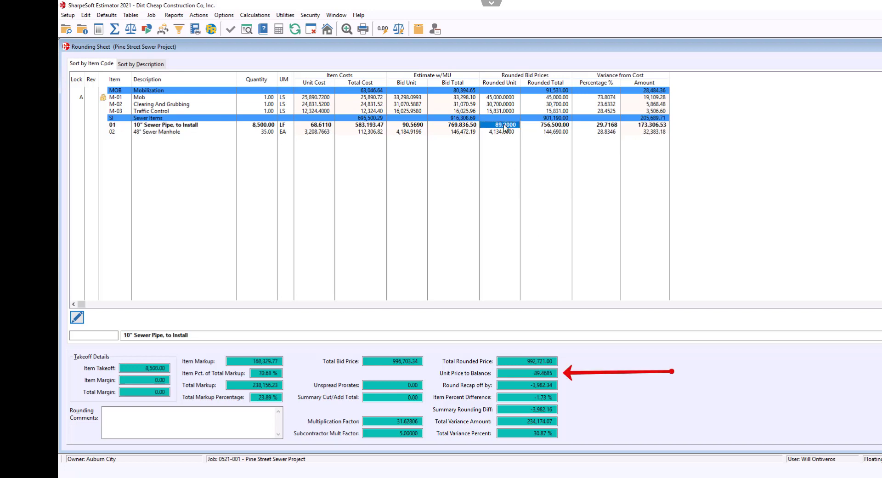
click(495, 113)
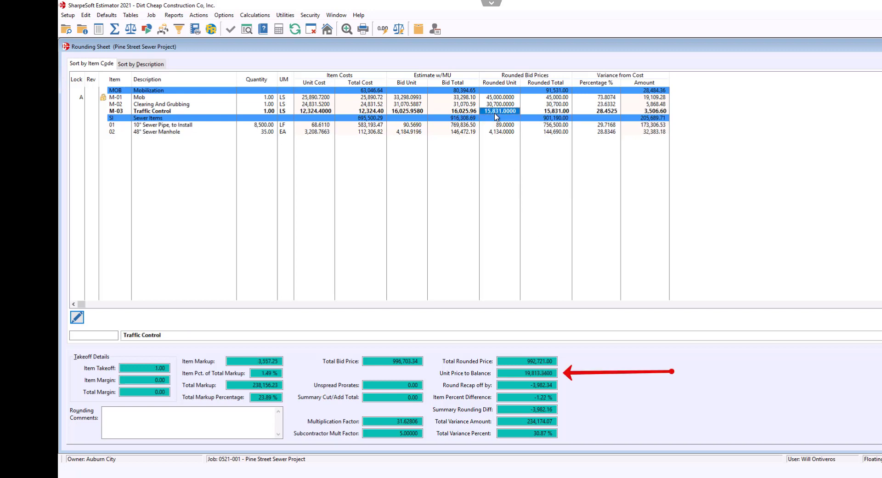
text(20)
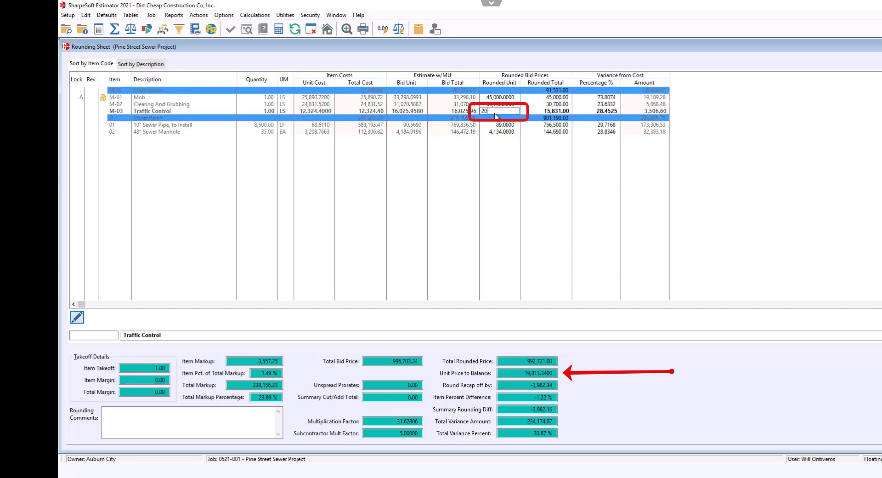
key(Return)
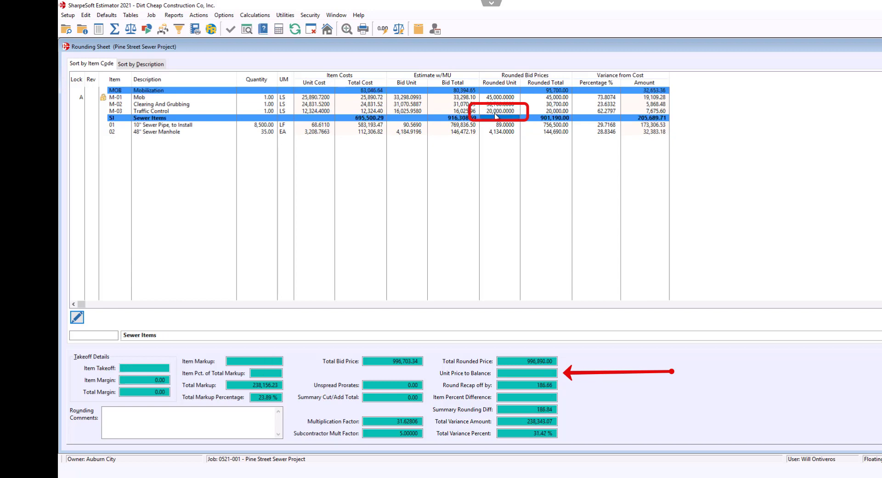
click(180, 16)
- Preview the Proposal report totaling 996,890.00, then close all open windows
click(192, 27)
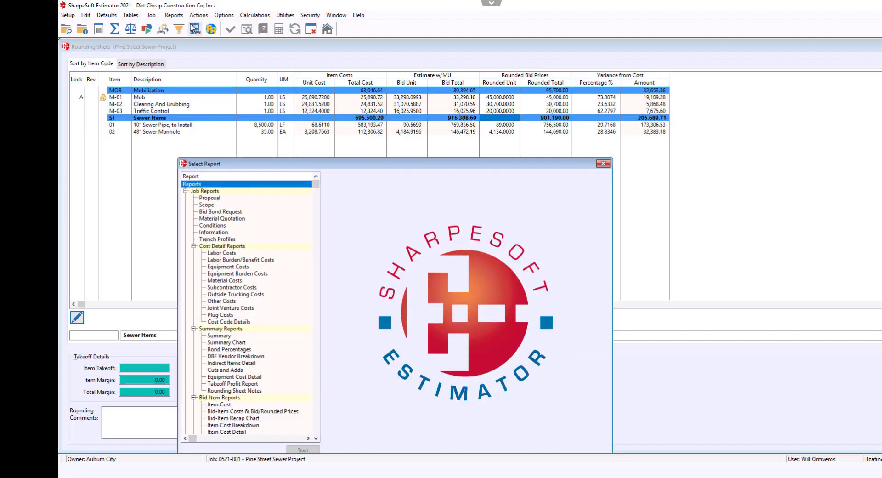
click(213, 198)
double_click(212, 198)
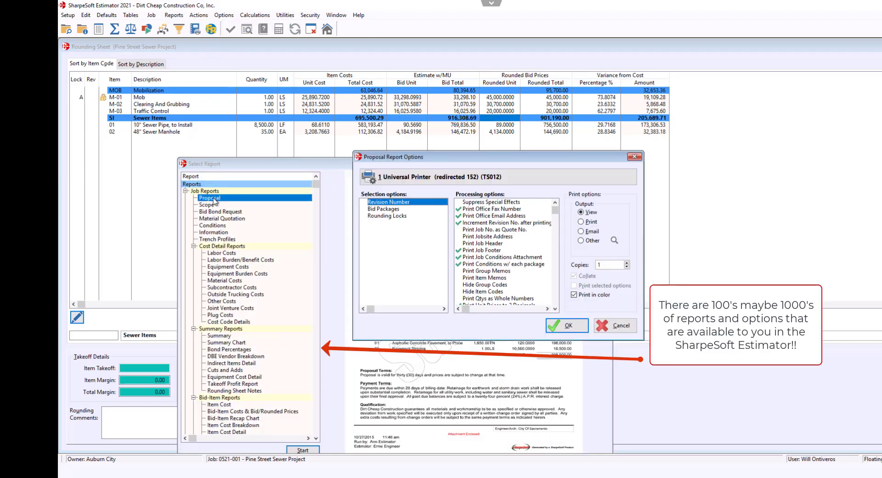
click(566, 324)
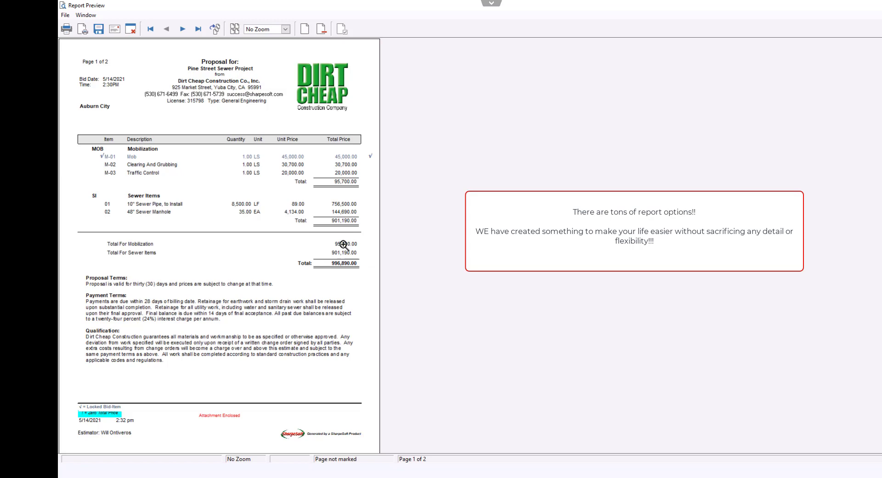
key(Escape)
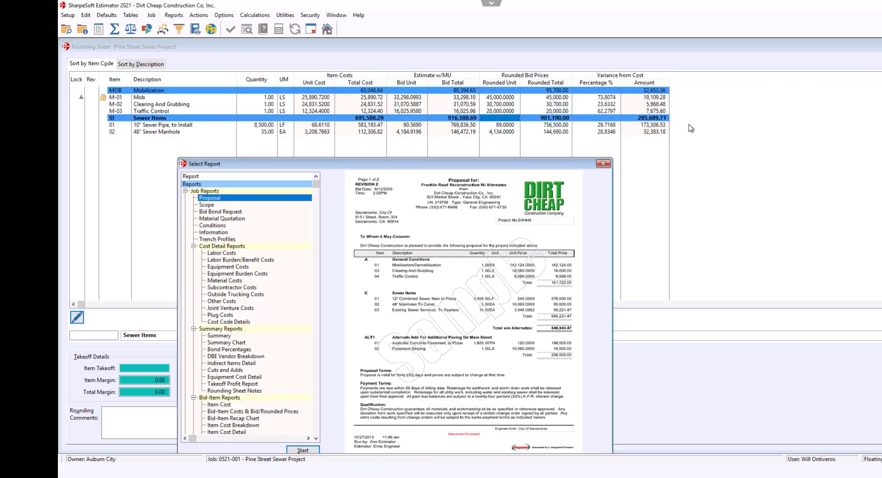
click(327, 31)
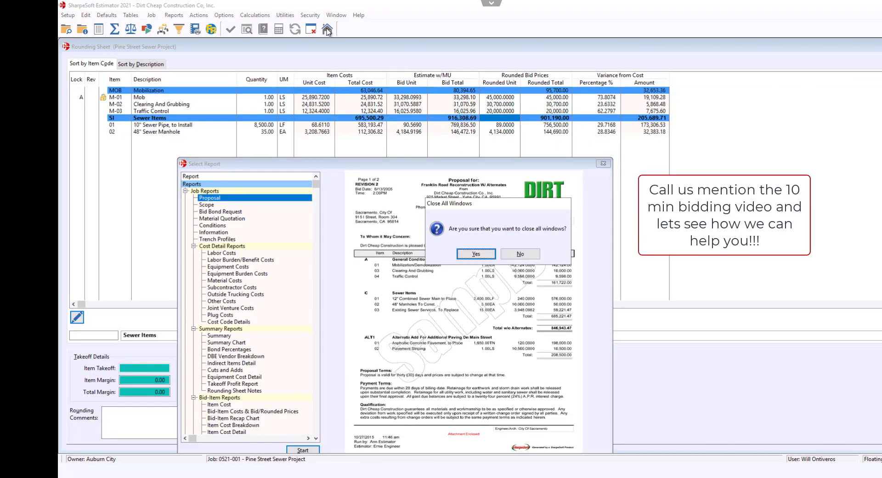
click(475, 254)
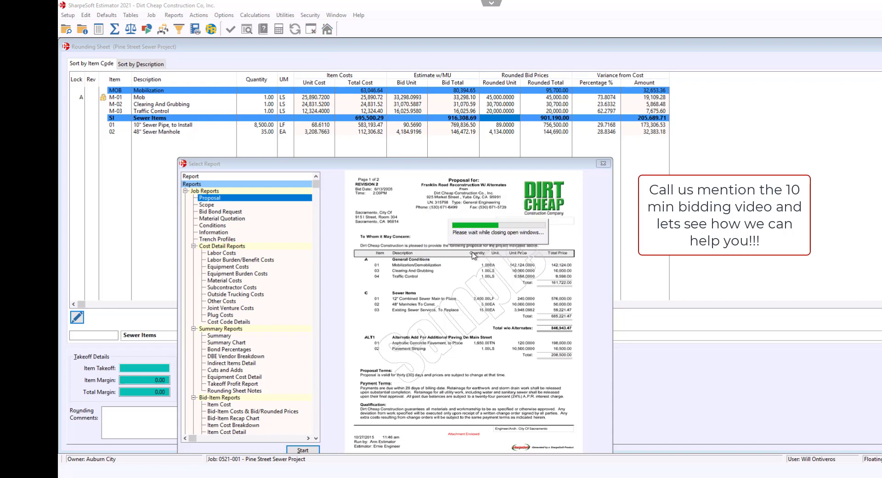